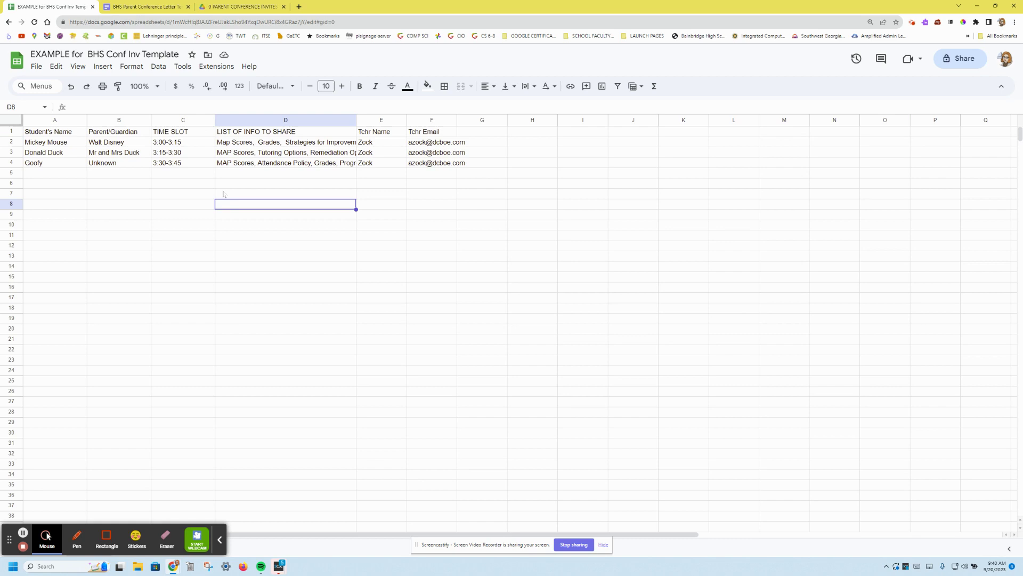
Open Get add-ons from the Extensions menu to bring up the Google Workspace Marketplace
{"action": "left_click", "coordinate": [216, 66]}
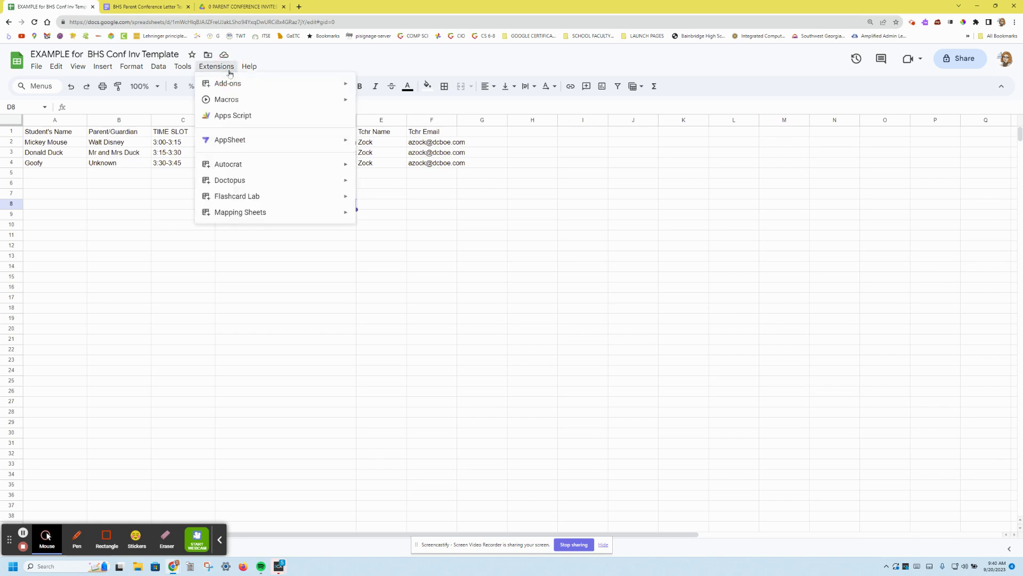
{"action": "mouse_move", "coordinate": [227, 83]}
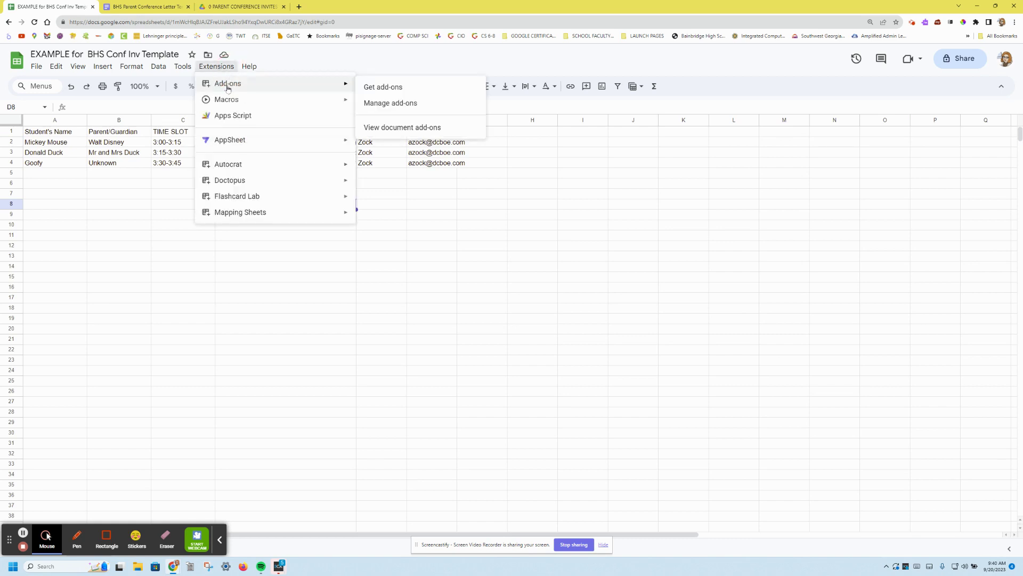
Search the Marketplace for 'autocrat', confirm its listing shows installed, then close the store
{"action": "left_click", "coordinate": [382, 87]}
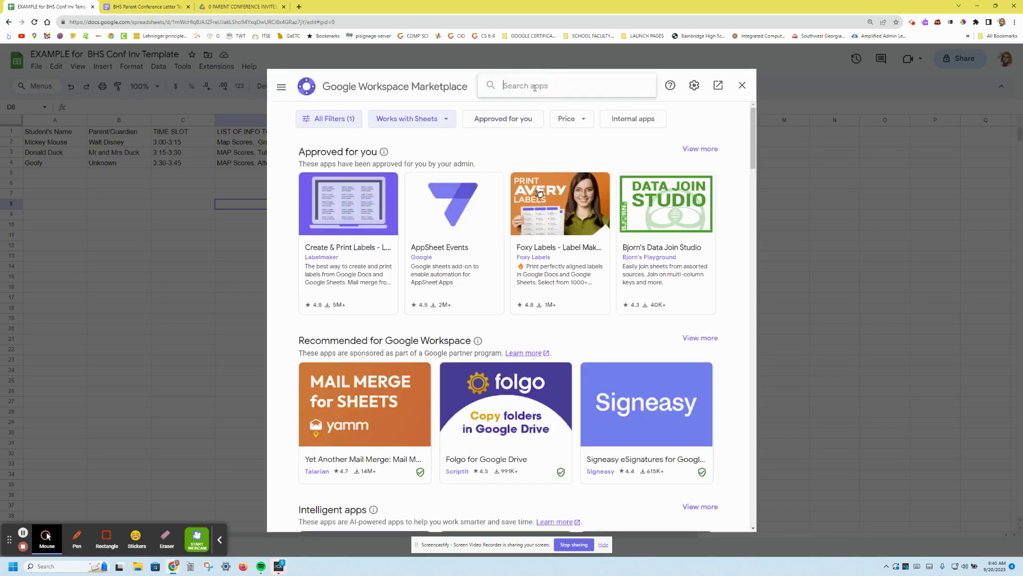
{"action": "type", "text": "autocrat"}
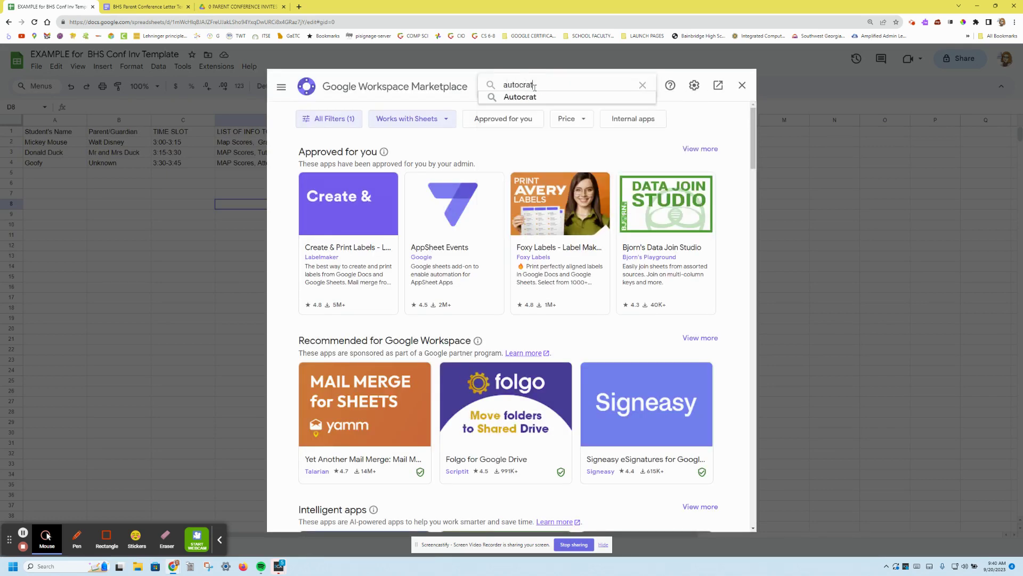
{"action": "key", "text": "Return"}
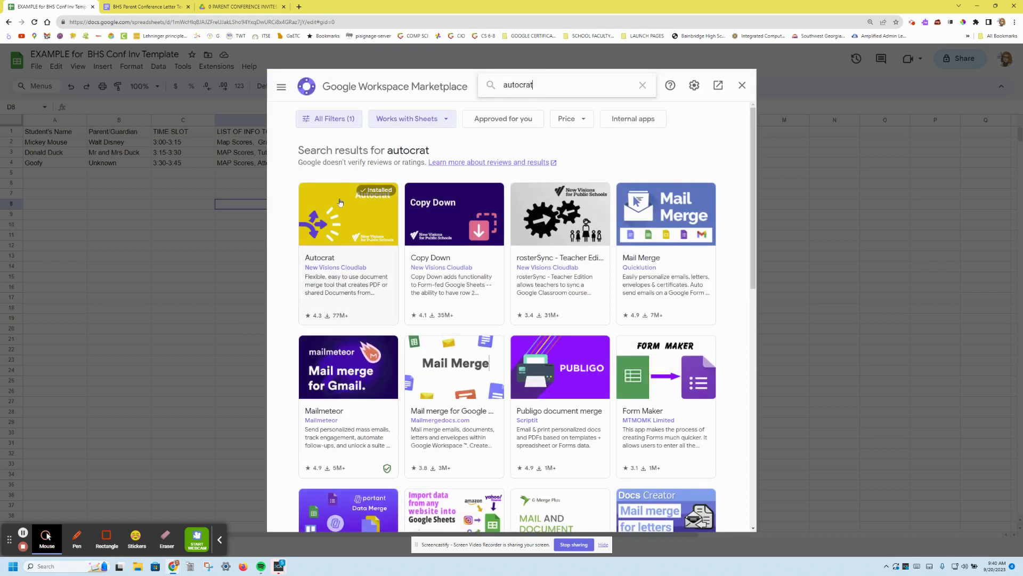
{"action": "left_click", "coordinate": [340, 203]}
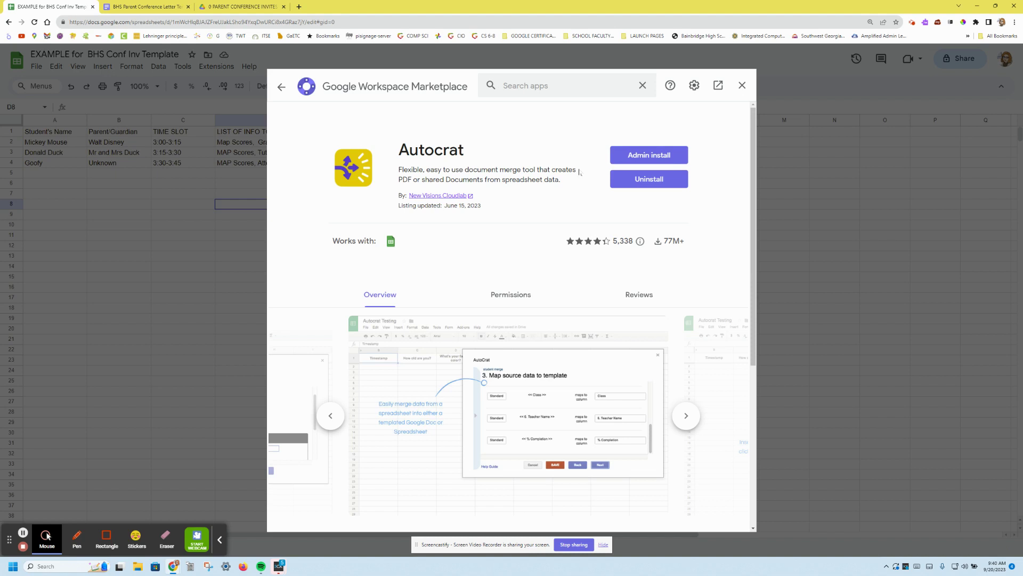
{"action": "left_click", "coordinate": [742, 85]}
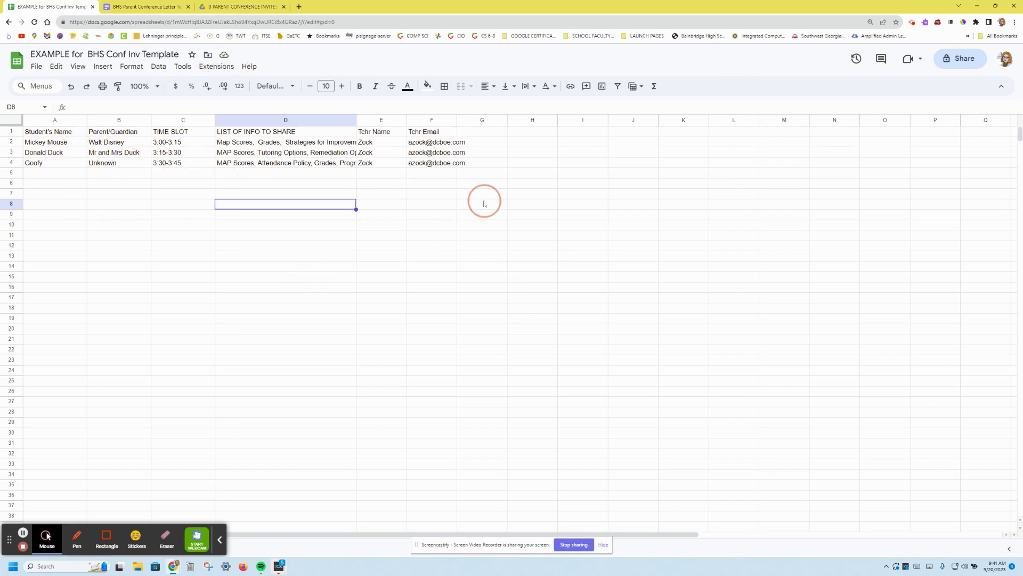
{"action": "left_click", "coordinate": [144, 7]}
{"action": "scroll", "coordinate": [541, 253], "scroll_direction": "up", "scroll_amount": 3}
{"action": "scroll", "coordinate": [485, 239], "scroll_direction": "down", "scroll_amount": 1}
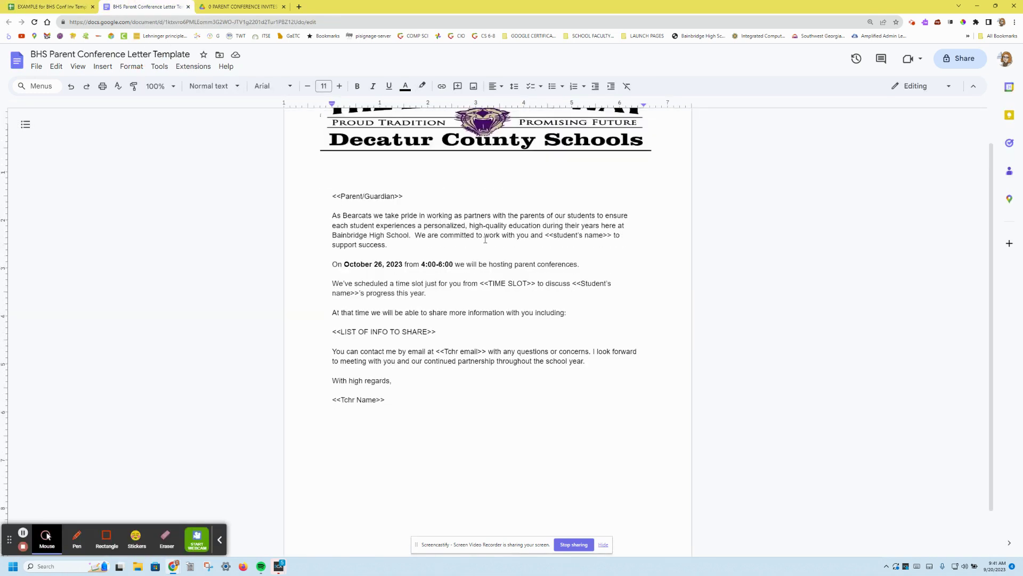
{"action": "left_click_drag", "start_coordinate": [397, 196], "coordinate": [340, 196]}
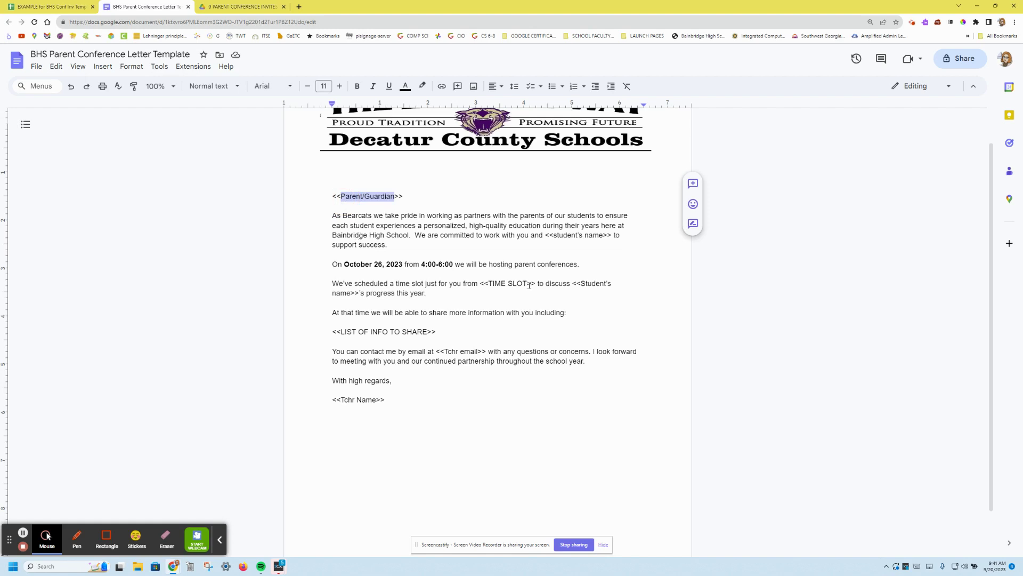
{"action": "left_click_drag", "start_coordinate": [528, 283], "coordinate": [489, 283]}
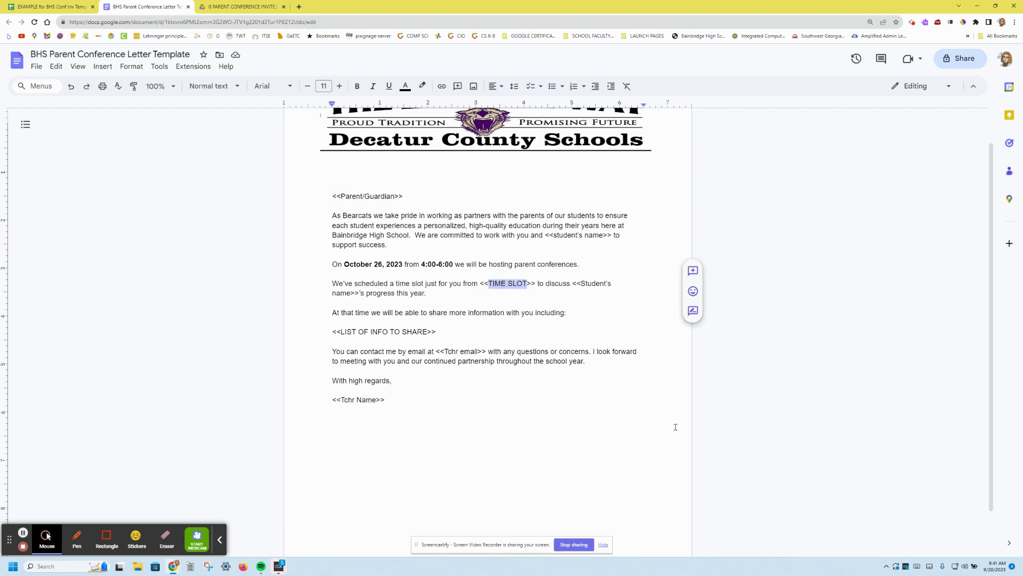
{"action": "left_click", "coordinate": [239, 7]}
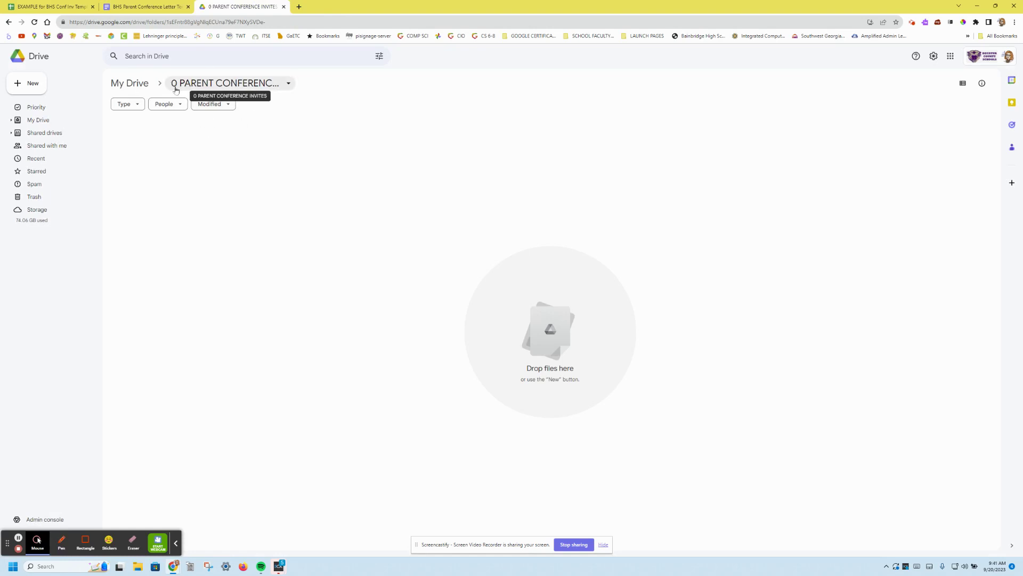
{"action": "left_click", "coordinate": [144, 6]}
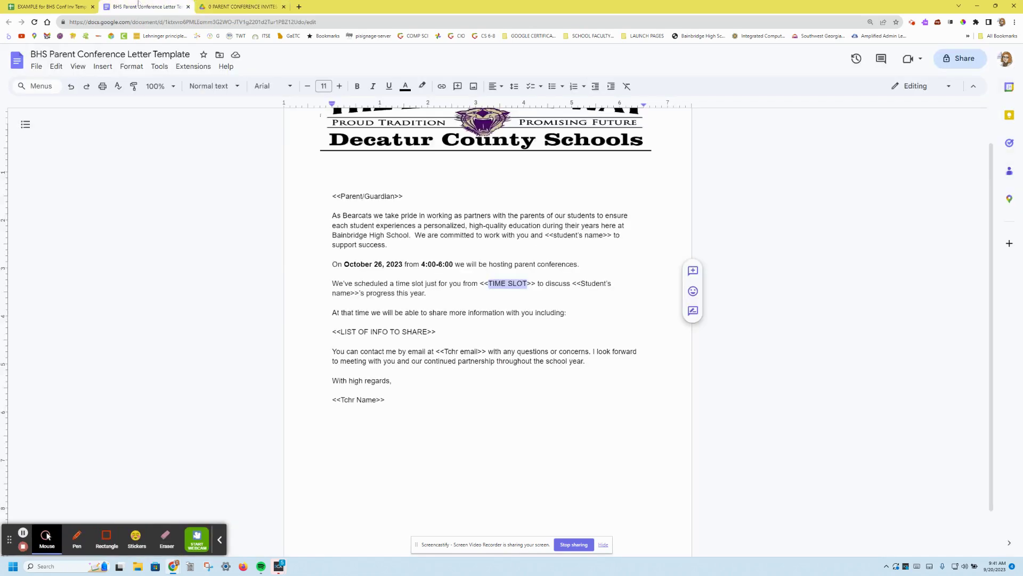
{"action": "left_click", "coordinate": [48, 6]}
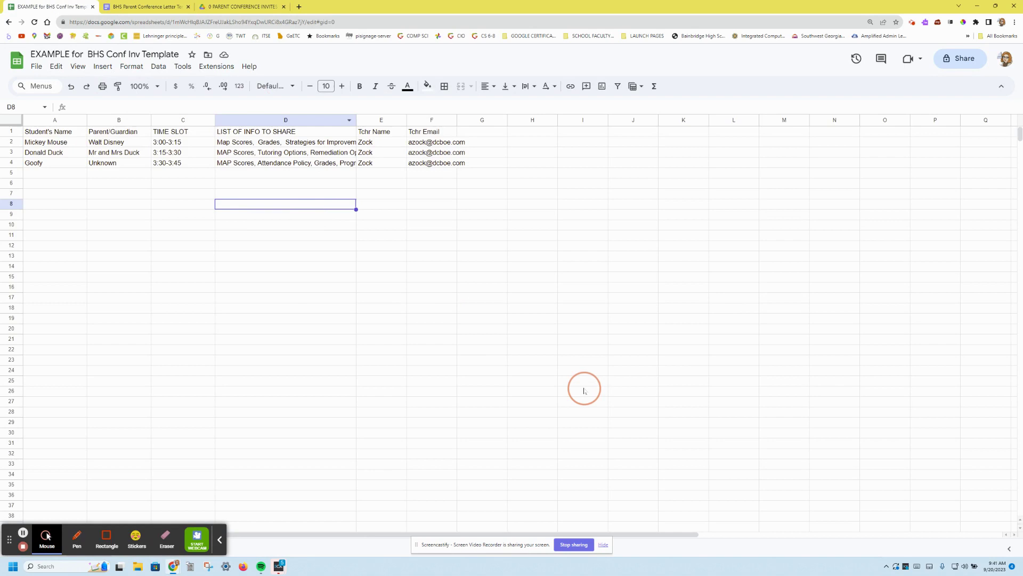
Launch the Autocrat add-on from the Extensions menu
{"action": "left_click", "coordinate": [216, 65]}
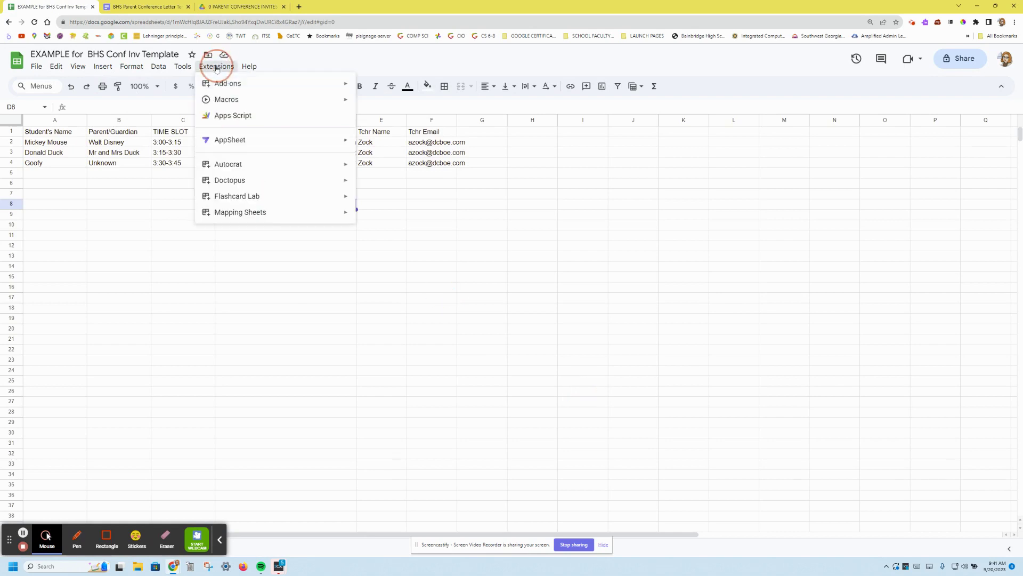
{"action": "mouse_move", "coordinate": [228, 164]}
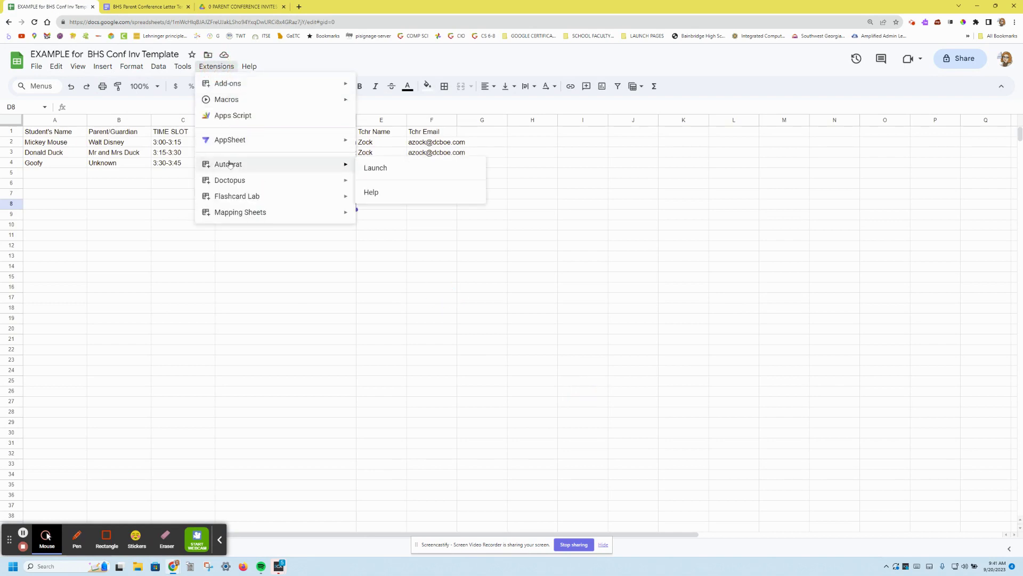
{"action": "left_click", "coordinate": [379, 170]}
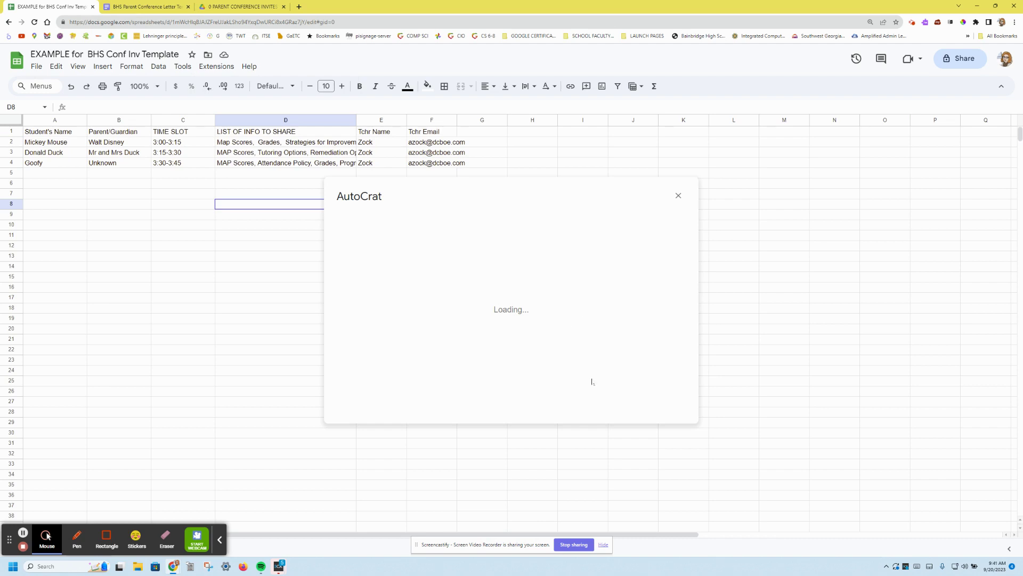
Create a new Autocrat job named 'Invitations for Parent Conf' and go to template selection
{"action": "left_click", "coordinate": [655, 395]}
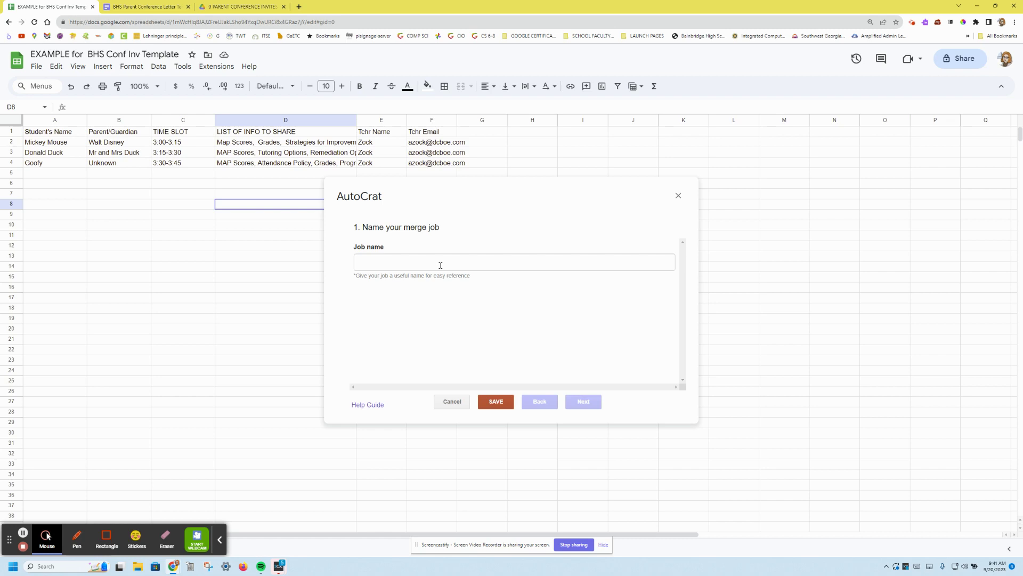
{"action": "left_click", "coordinate": [439, 264]}
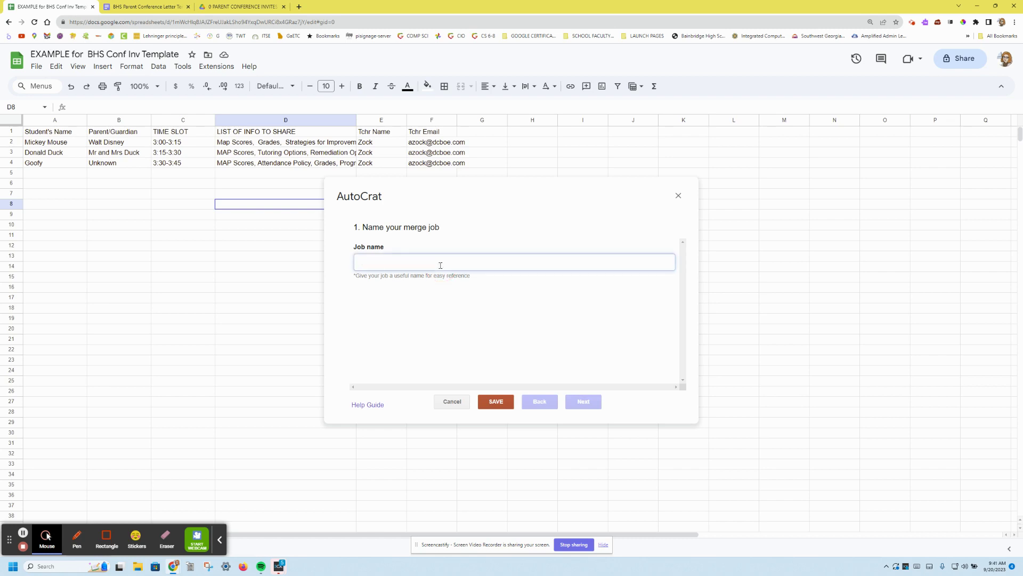
{"action": "type", "text": "Invitations f"}
{"action": "type", "text": "or Parent Conf"}
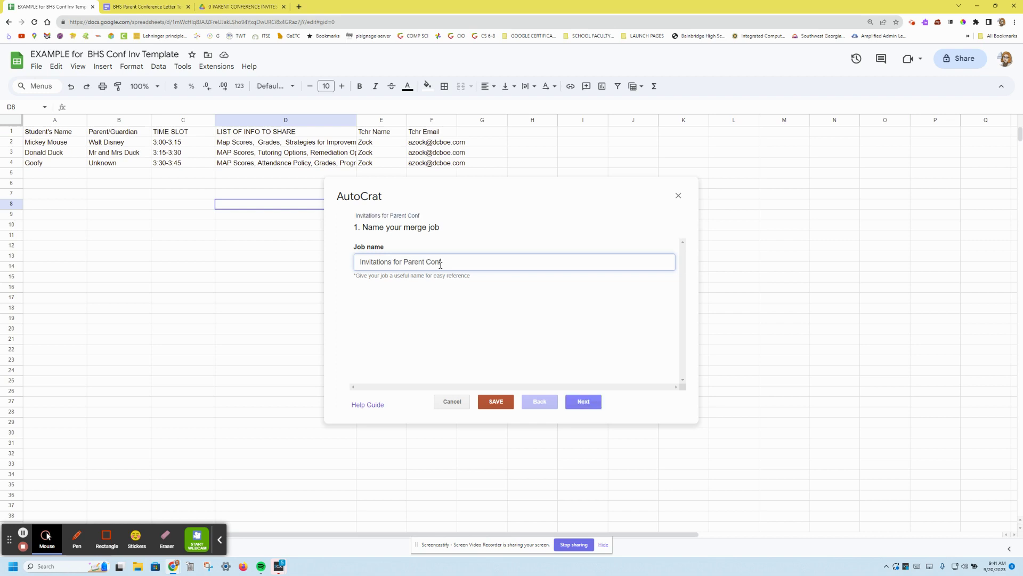
{"action": "left_click", "coordinate": [584, 402]}
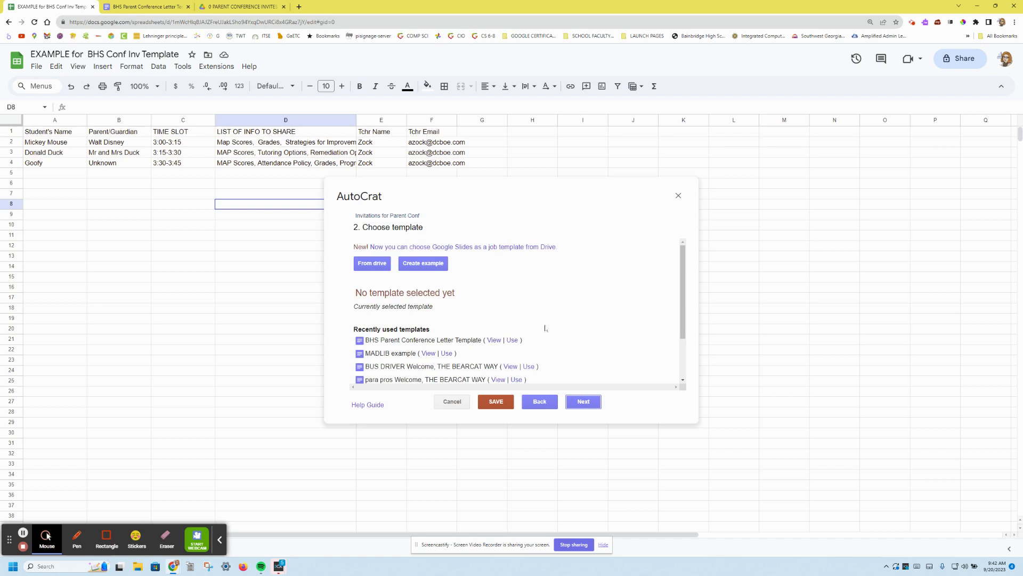
Choose the 'BHS Parent Conference Letter' Drive file as the job's template
{"action": "left_click", "coordinate": [373, 263]}
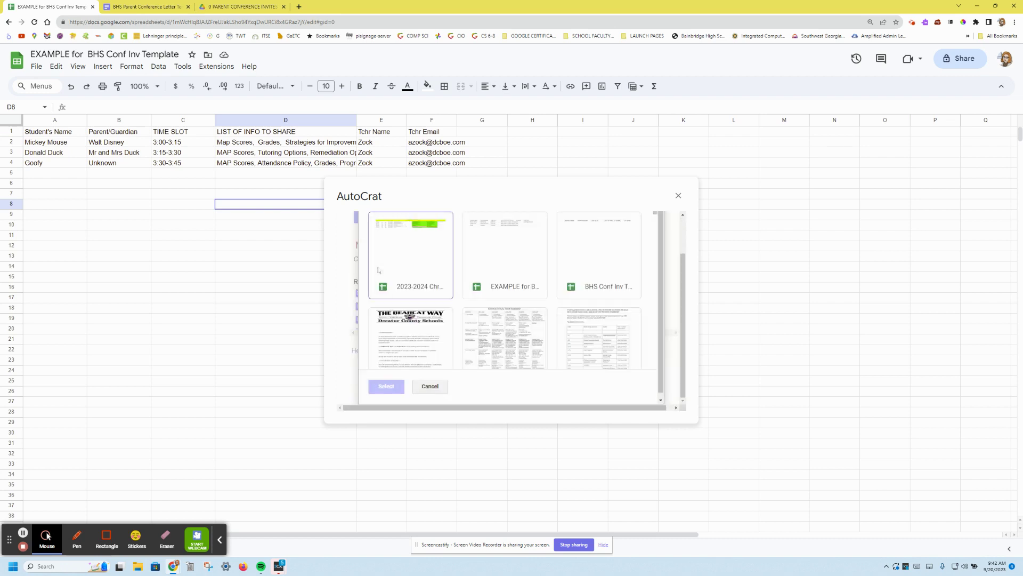
{"action": "scroll", "coordinate": [401, 336], "scroll_direction": "down", "scroll_amount": 1}
{"action": "left_click", "coordinate": [407, 343]}
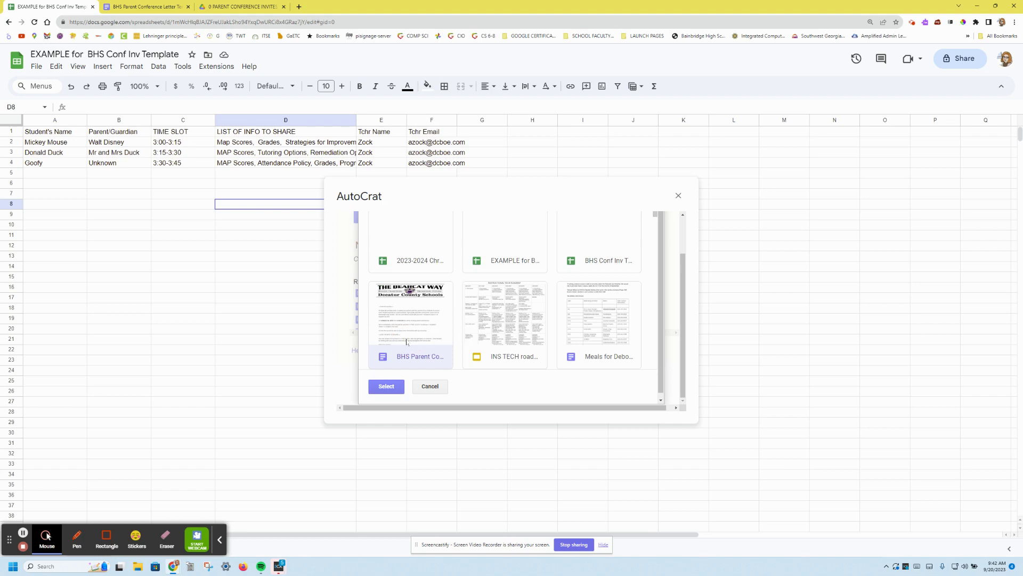
{"action": "left_click", "coordinate": [386, 387]}
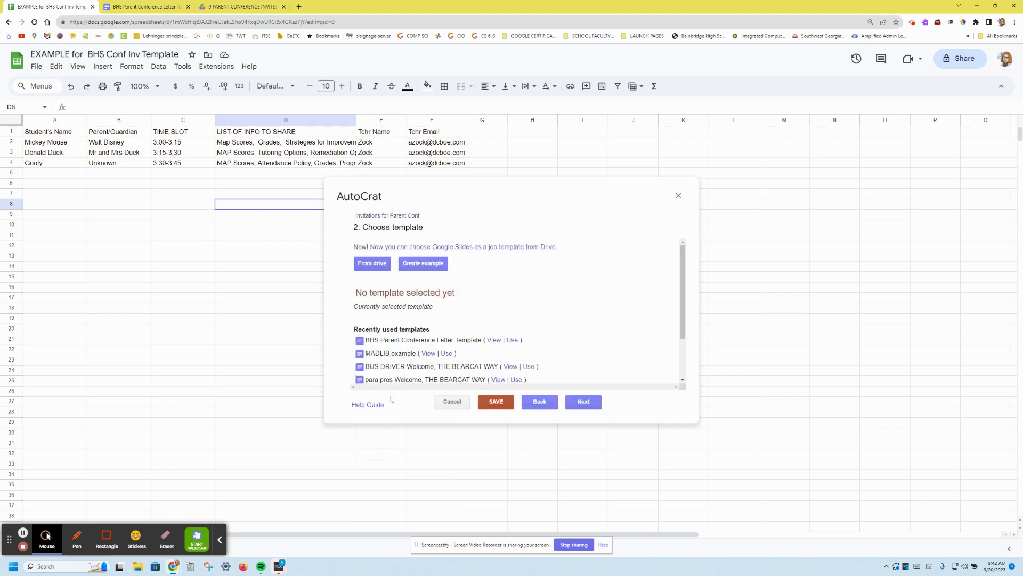
{"action": "left_click", "coordinate": [584, 401]}
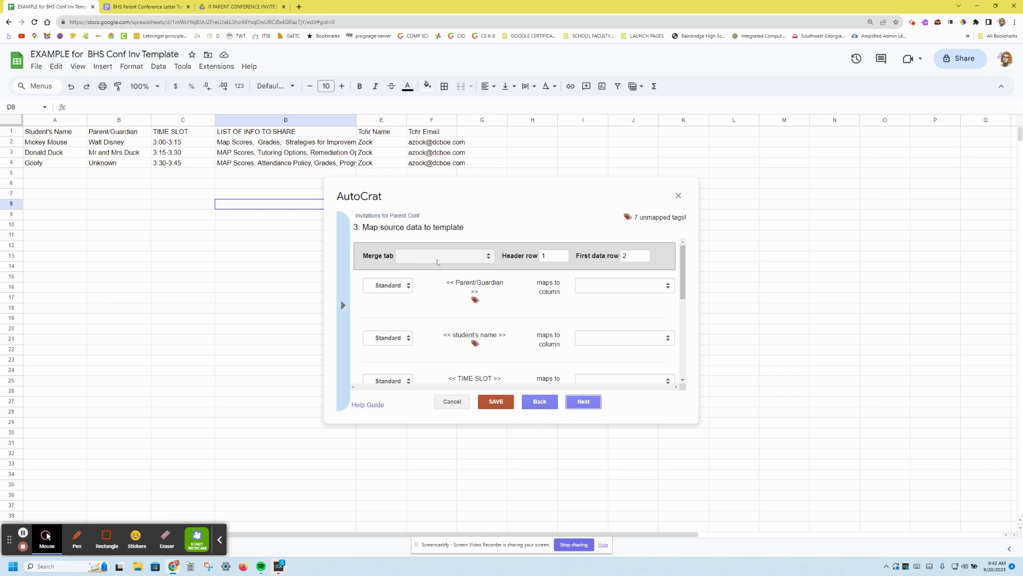
Merge from Sheet1, mapping both student's name tags to Student's Name and the email tag to Tchr Email
{"action": "left_click", "coordinate": [438, 258]}
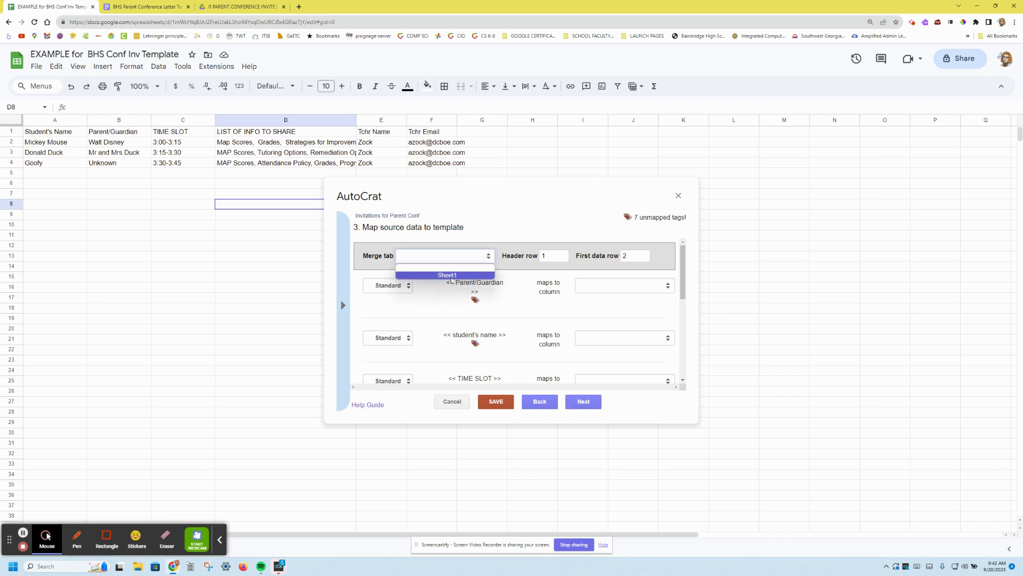
{"action": "left_click", "coordinate": [448, 275]}
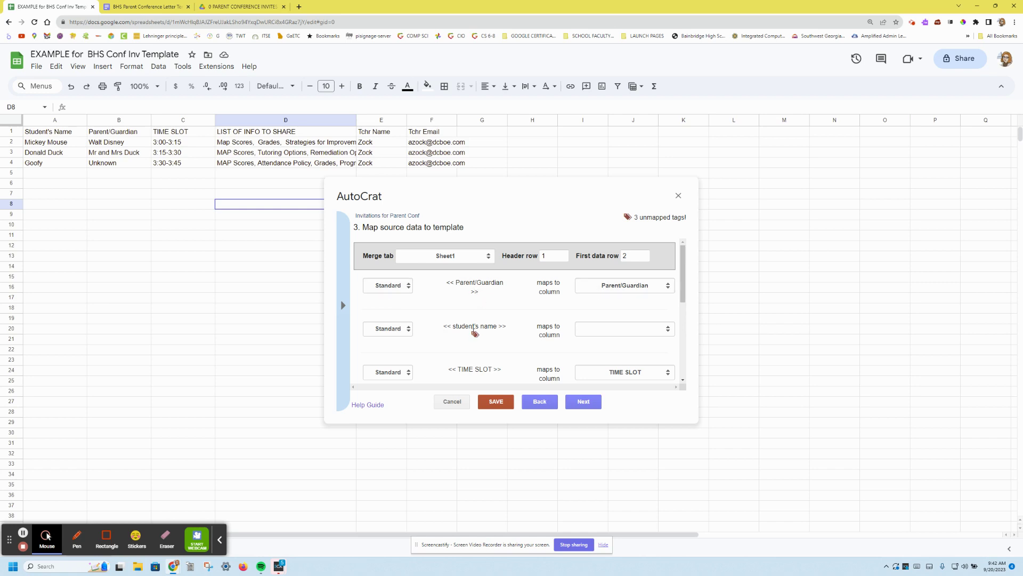
{"action": "left_click", "coordinate": [623, 327]}
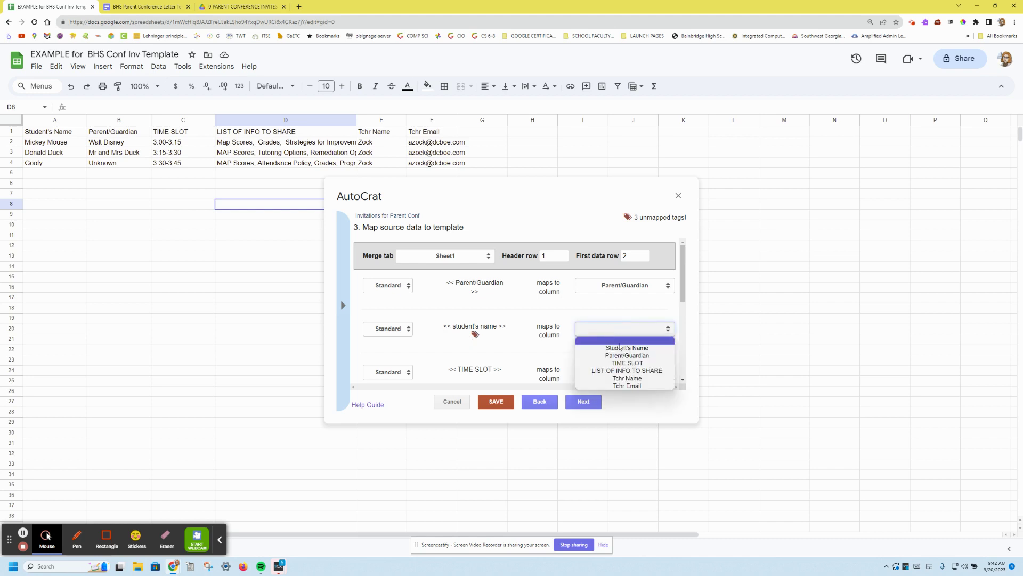
{"action": "left_click", "coordinate": [622, 353]}
{"action": "scroll", "coordinate": [621, 352], "scroll_direction": "down", "scroll_amount": 2}
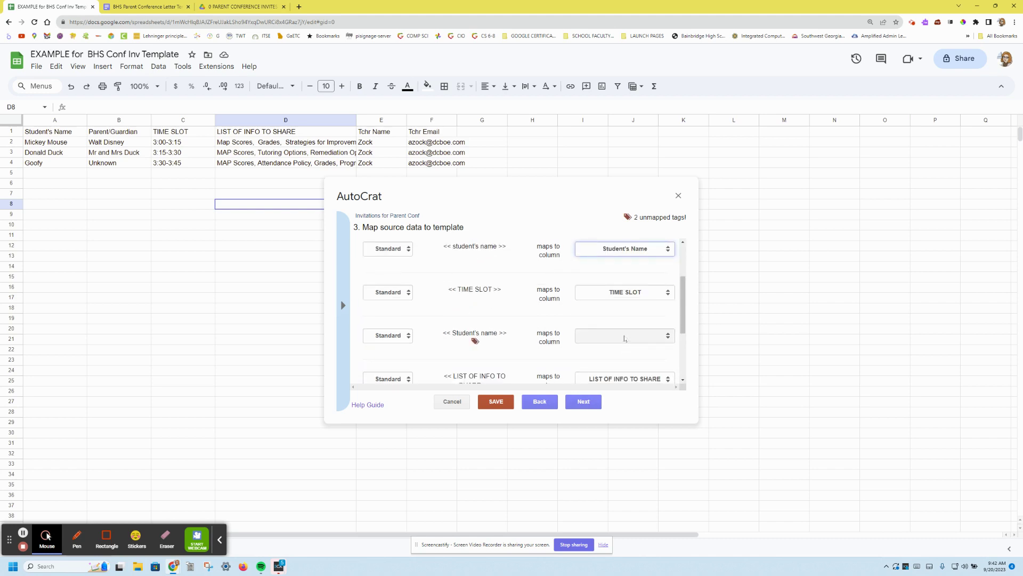
{"action": "left_click", "coordinate": [624, 336]}
{"action": "left_click", "coordinate": [629, 354]}
{"action": "left_click", "coordinate": [623, 335]}
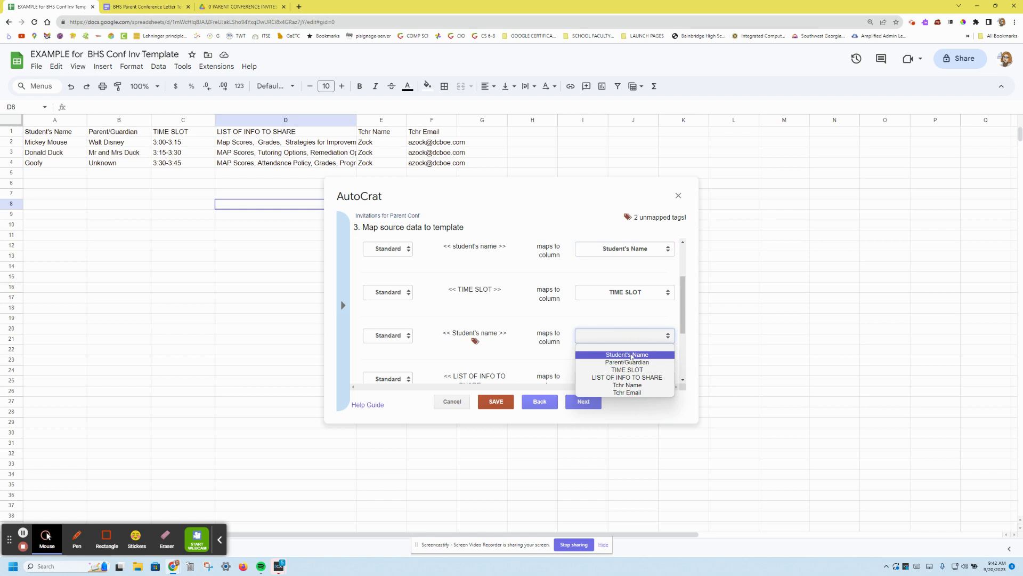
{"action": "left_click", "coordinate": [624, 353]}
{"action": "scroll", "coordinate": [624, 344], "scroll_direction": "down", "scroll_amount": 2}
{"action": "left_click", "coordinate": [623, 312]}
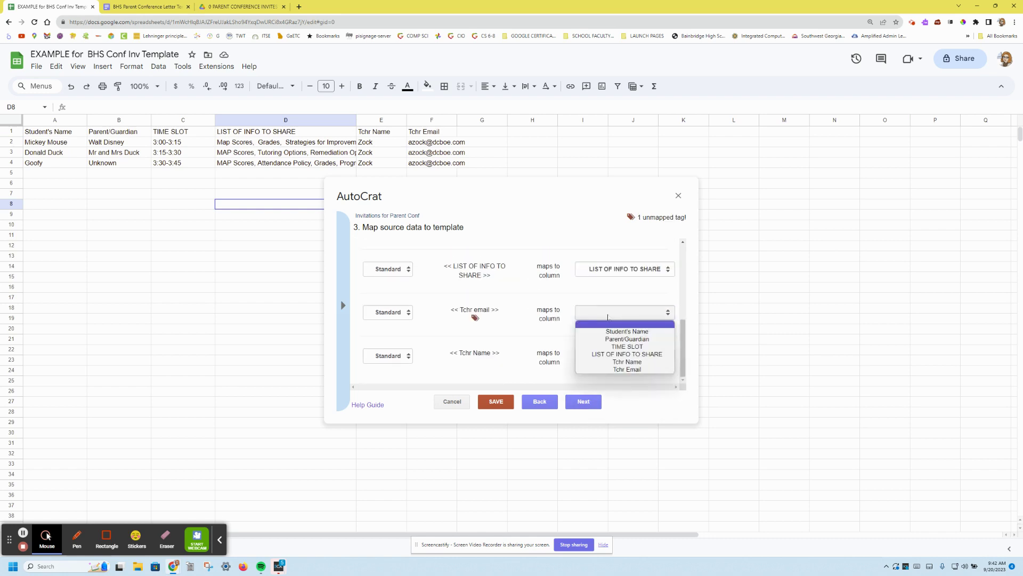
{"action": "left_click", "coordinate": [638, 369]}
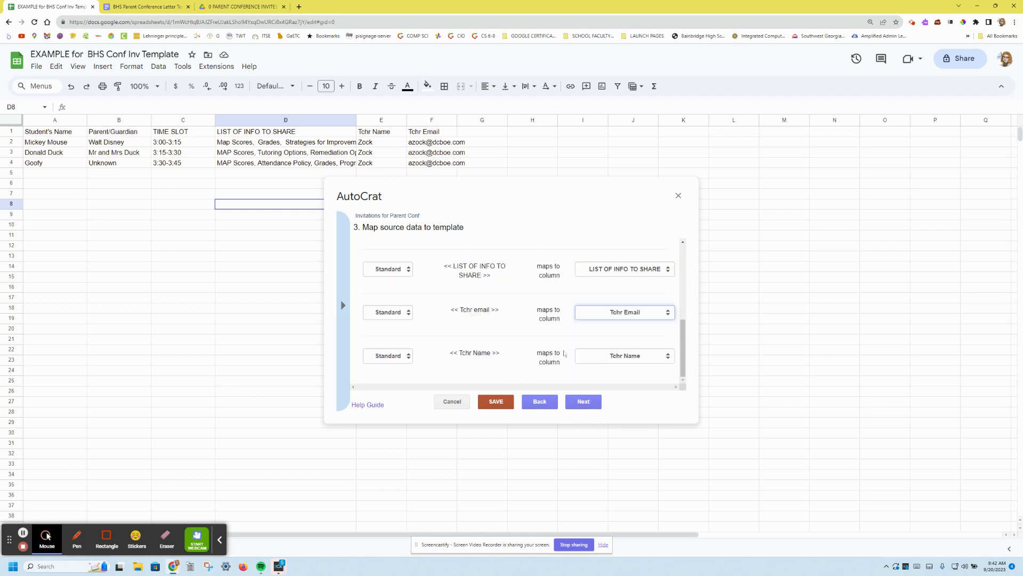
Name merged files '<<Student's Name>> Parent Conference Inv' and set the output type to PDF
{"action": "left_click", "coordinate": [583, 401]}
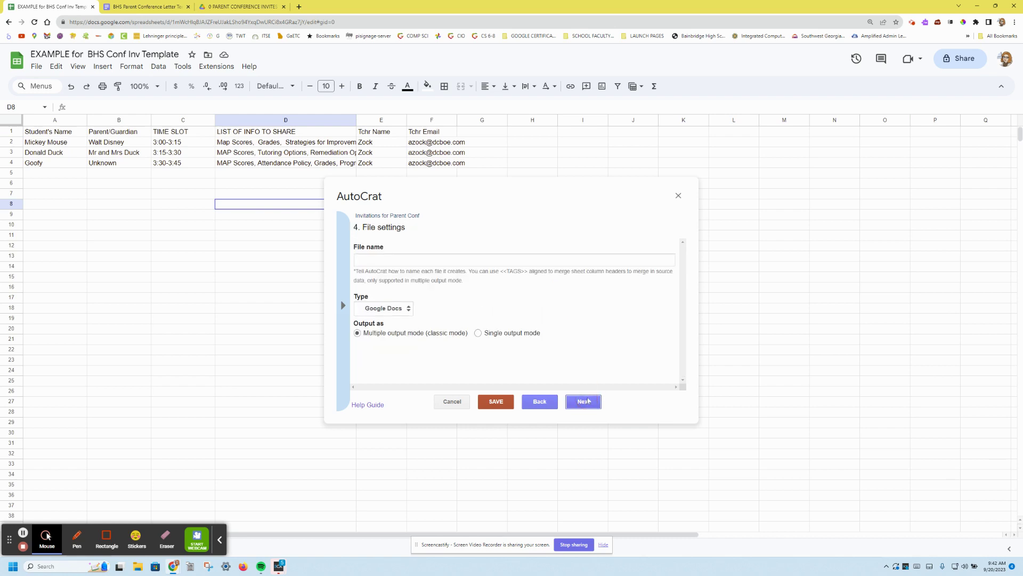
{"action": "left_click", "coordinate": [429, 258]}
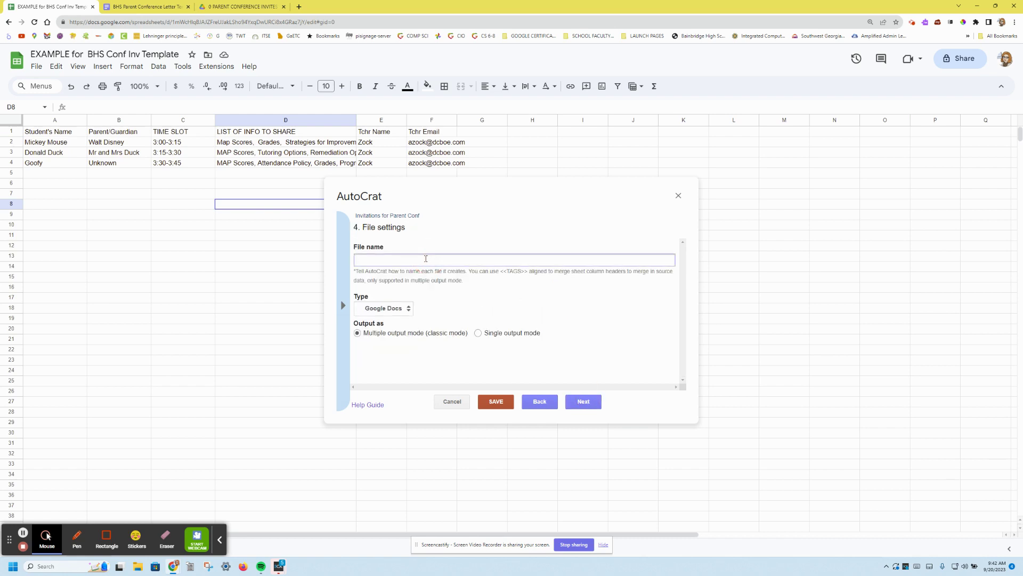
{"action": "type", "text": "<<"}
{"action": "type", "text": "Student's "}
{"action": "type", "text": "Name"}
{"action": "type", "text": ">> P"}
{"action": "type", "text": "arent Confe"}
{"action": "type", "text": "rence Inv"}
{"action": "left_click", "coordinate": [388, 308]}
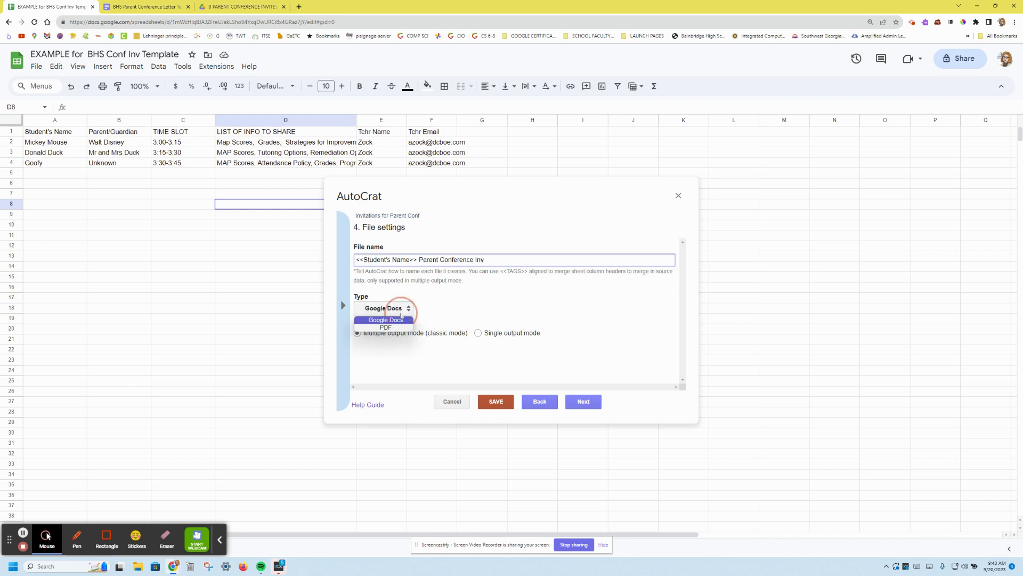
{"action": "left_click", "coordinate": [388, 328]}
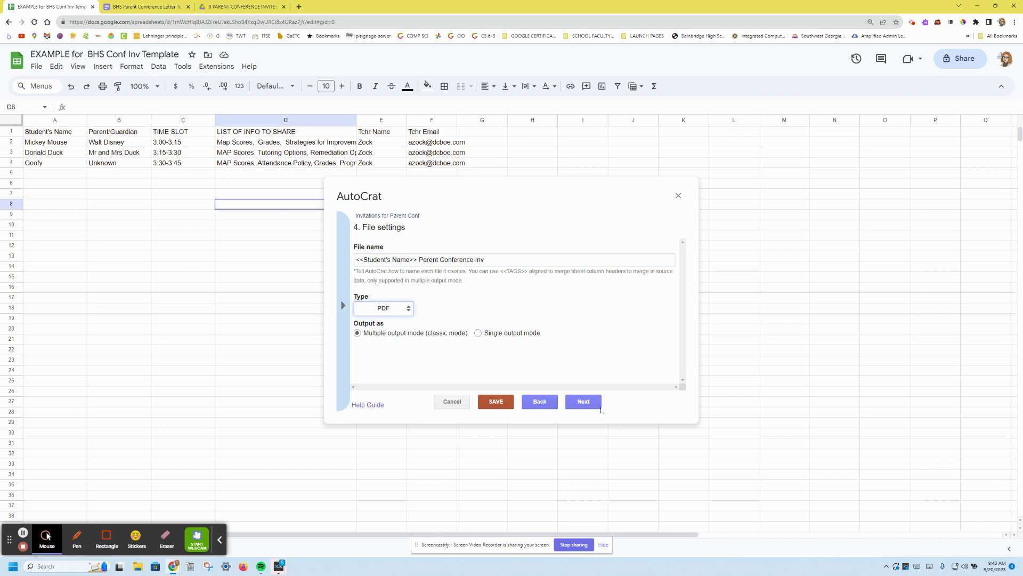
{"action": "left_click", "coordinate": [583, 401]}
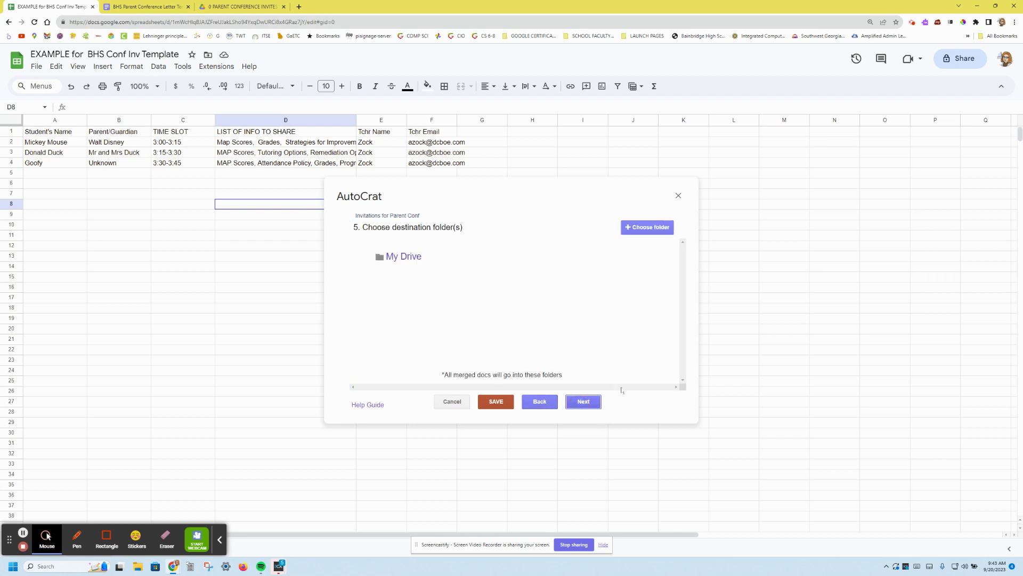
Pick the '0 PARENT CONFERENCE INVITES' Drive folder as the destination for merged files
{"action": "left_click", "coordinate": [646, 227]}
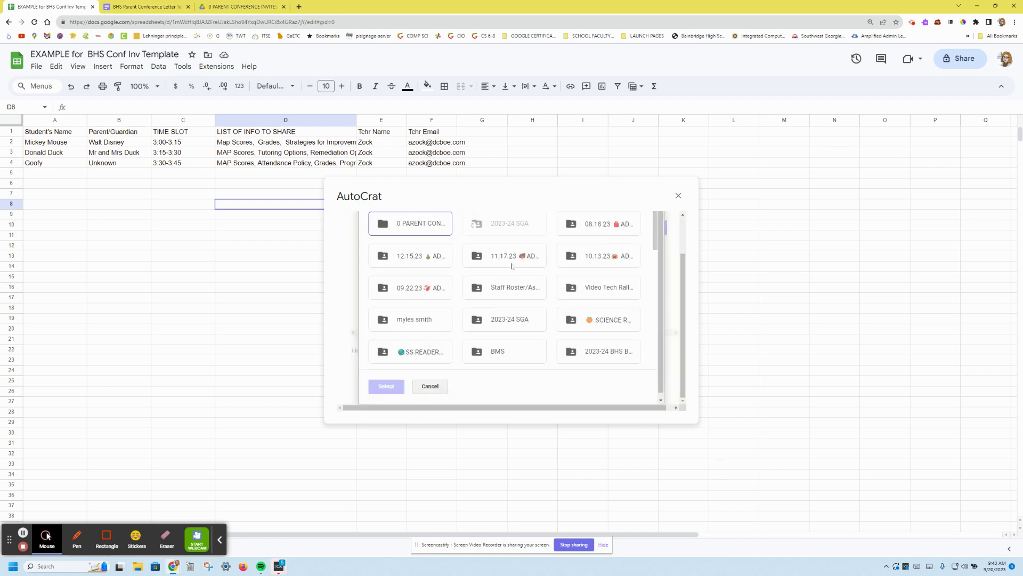
{"action": "scroll", "coordinate": [511, 265], "scroll_direction": "down", "scroll_amount": 2}
{"action": "scroll", "coordinate": [513, 265], "scroll_direction": "down", "scroll_amount": 2}
{"action": "scroll", "coordinate": [510, 257], "scroll_direction": "down", "scroll_amount": 2}
{"action": "scroll", "coordinate": [509, 240], "scroll_direction": "down", "scroll_amount": 2}
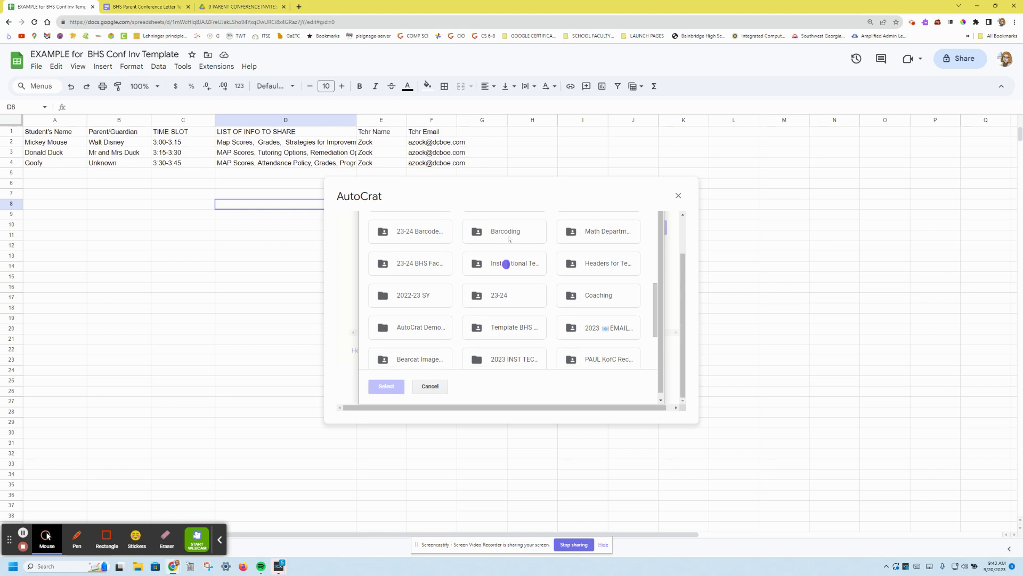
{"action": "scroll", "coordinate": [509, 238], "scroll_direction": "down", "scroll_amount": 2}
{"action": "scroll", "coordinate": [509, 238], "scroll_direction": "down", "scroll_amount": 2}
{"action": "scroll", "coordinate": [508, 238], "scroll_direction": "down", "scroll_amount": 2}
{"action": "scroll", "coordinate": [509, 238], "scroll_direction": "down", "scroll_amount": 2}
{"action": "scroll", "coordinate": [509, 239], "scroll_direction": "down", "scroll_amount": 2}
{"action": "scroll", "coordinate": [509, 238], "scroll_direction": "down", "scroll_amount": 2}
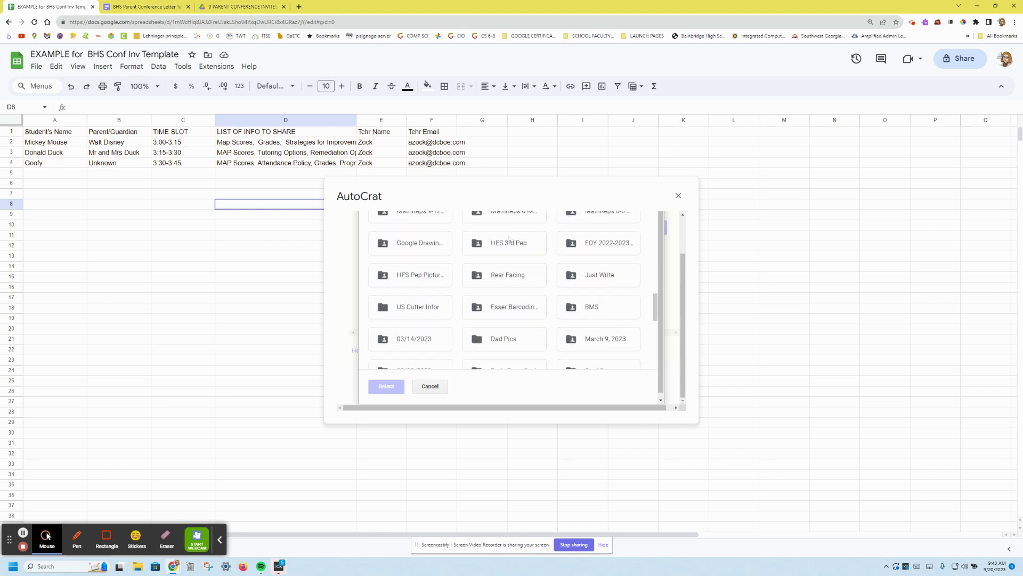
{"action": "scroll", "coordinate": [508, 239], "scroll_direction": "down", "scroll_amount": 2}
{"action": "scroll", "coordinate": [508, 238], "scroll_direction": "down", "scroll_amount": 2}
{"action": "scroll", "coordinate": [509, 236], "scroll_direction": "down", "scroll_amount": 3}
{"action": "left_click", "coordinate": [408, 222]}
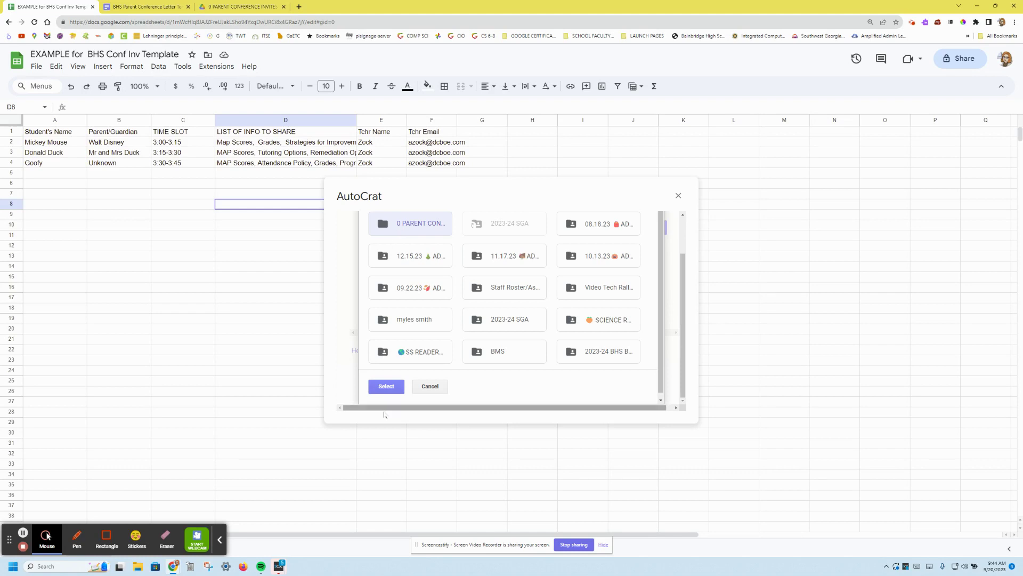
{"action": "left_click", "coordinate": [386, 387]}
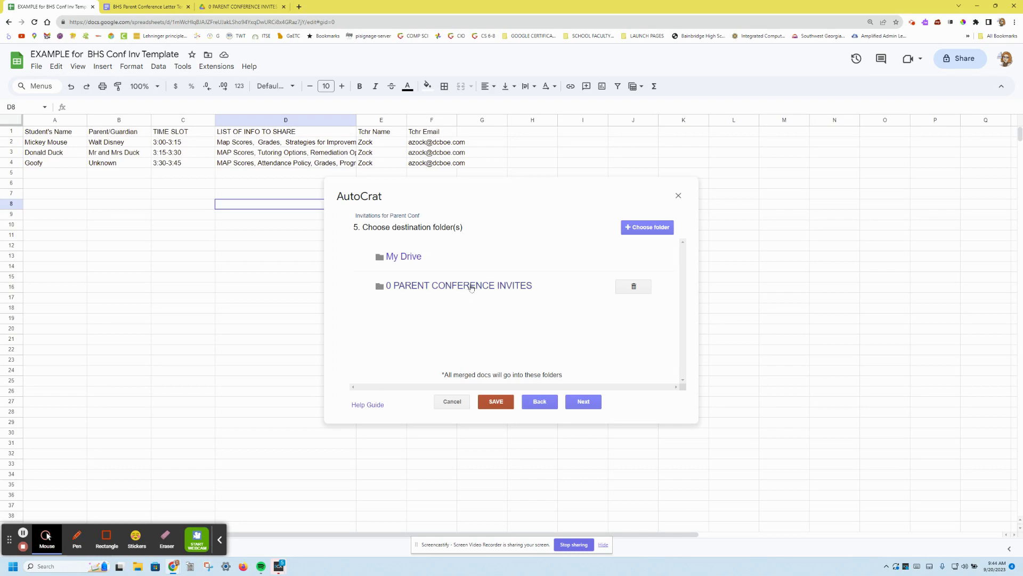
{"action": "mouse_move", "coordinate": [459, 285]}
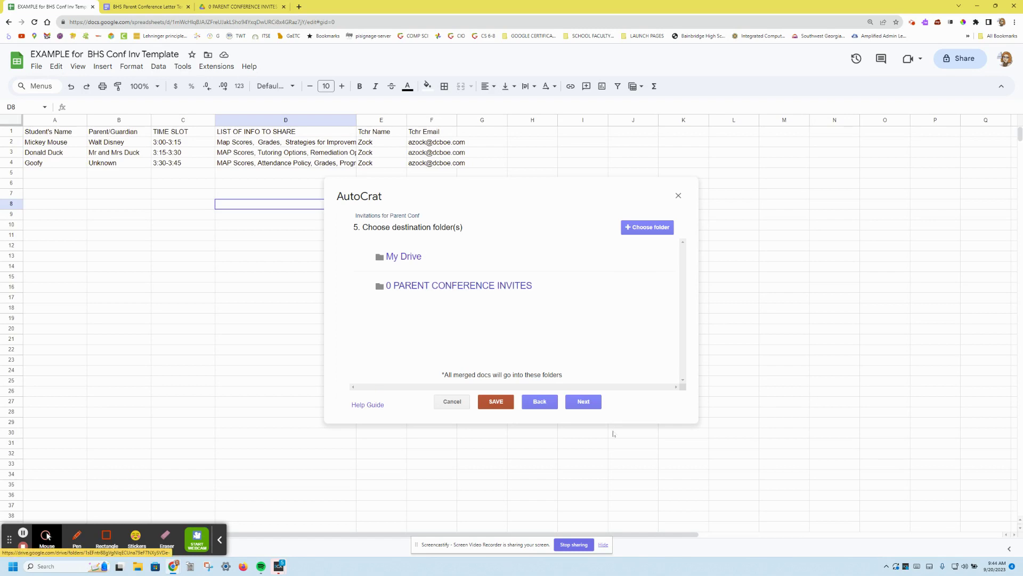
{"action": "left_click", "coordinate": [583, 402]}
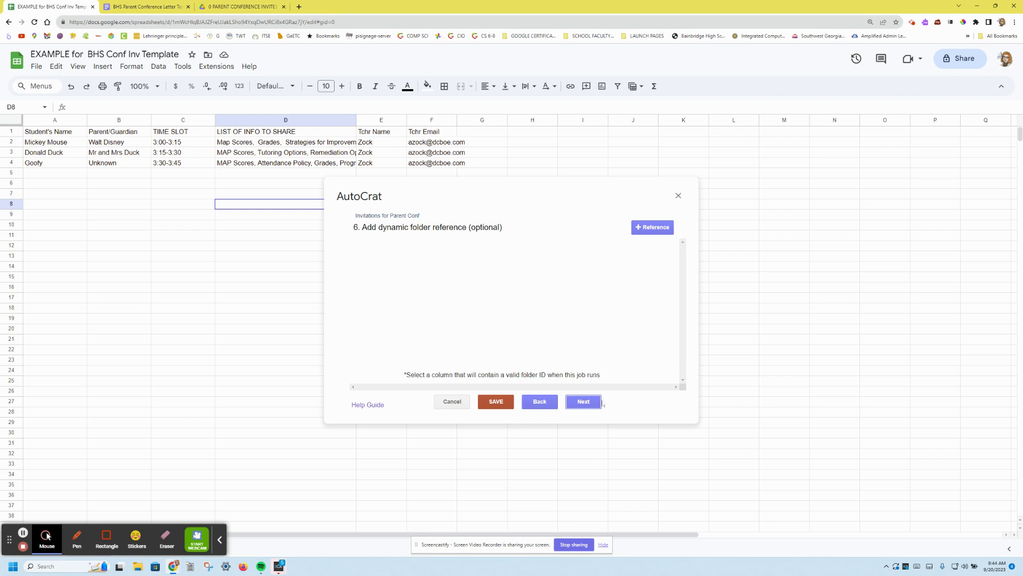
Skip the merge condition, sharing and trigger settings, then save the job
{"action": "left_click", "coordinate": [583, 401]}
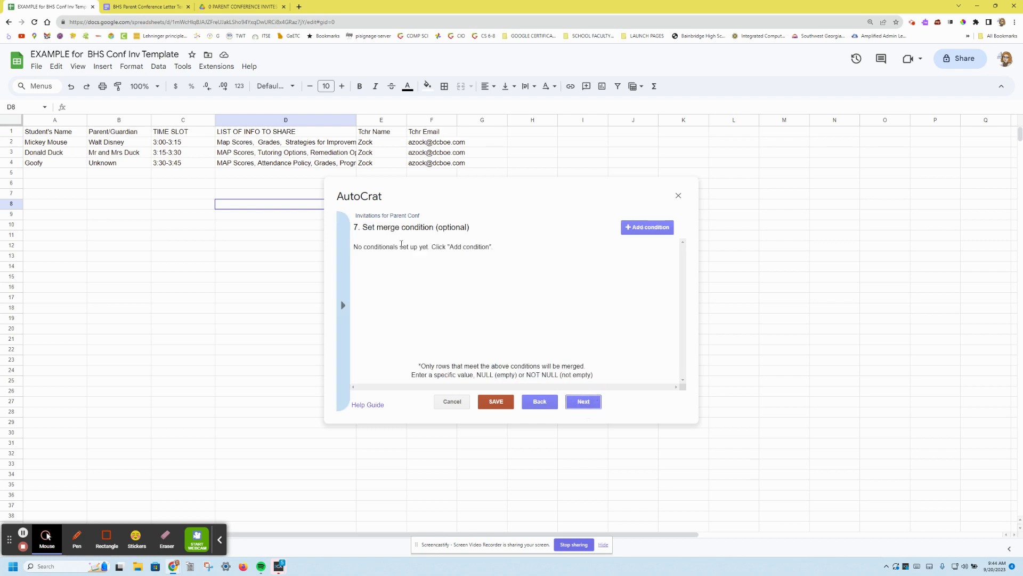
{"action": "left_click", "coordinate": [582, 402]}
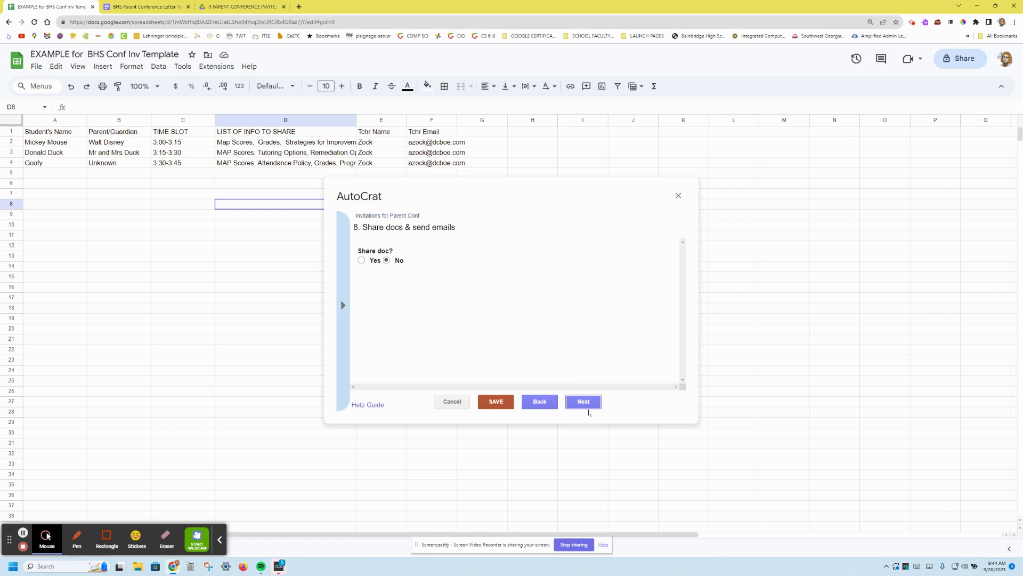
{"action": "left_click", "coordinate": [584, 401]}
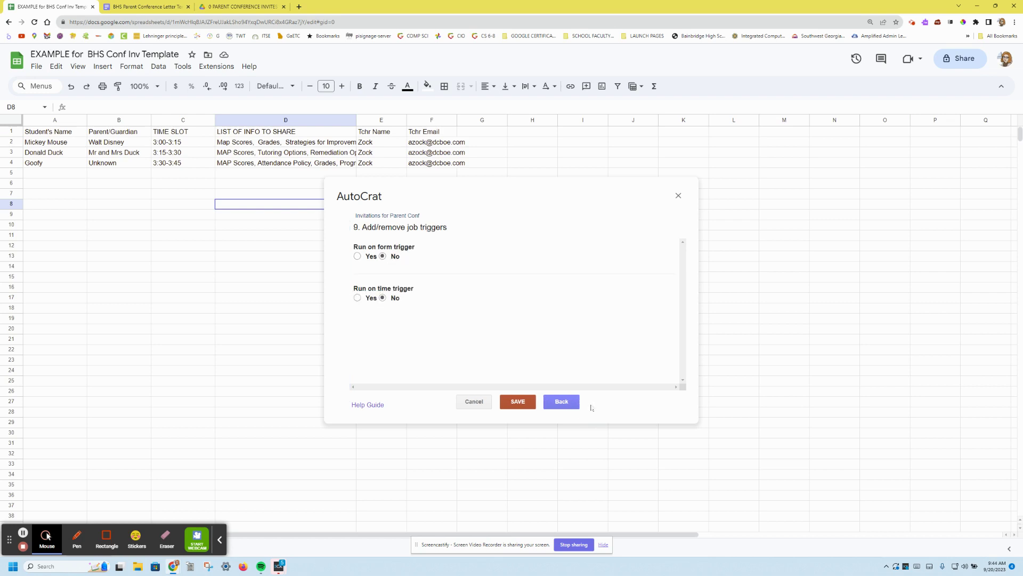
{"action": "left_click", "coordinate": [518, 401]}
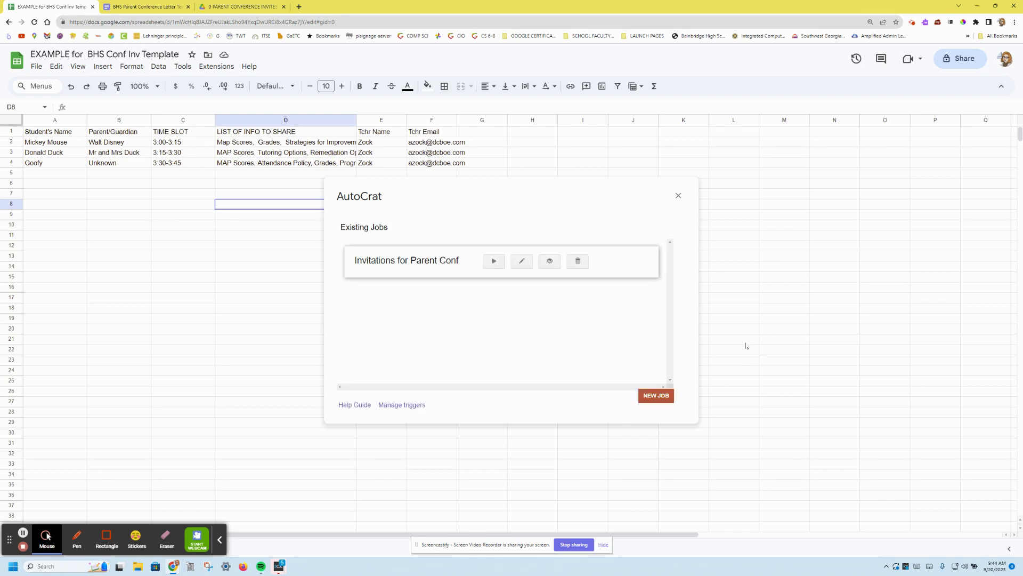
Run the 'Invitations for Parent Conf' job, then close the AutoCrat panel when merging finishes
{"action": "left_click", "coordinate": [493, 261]}
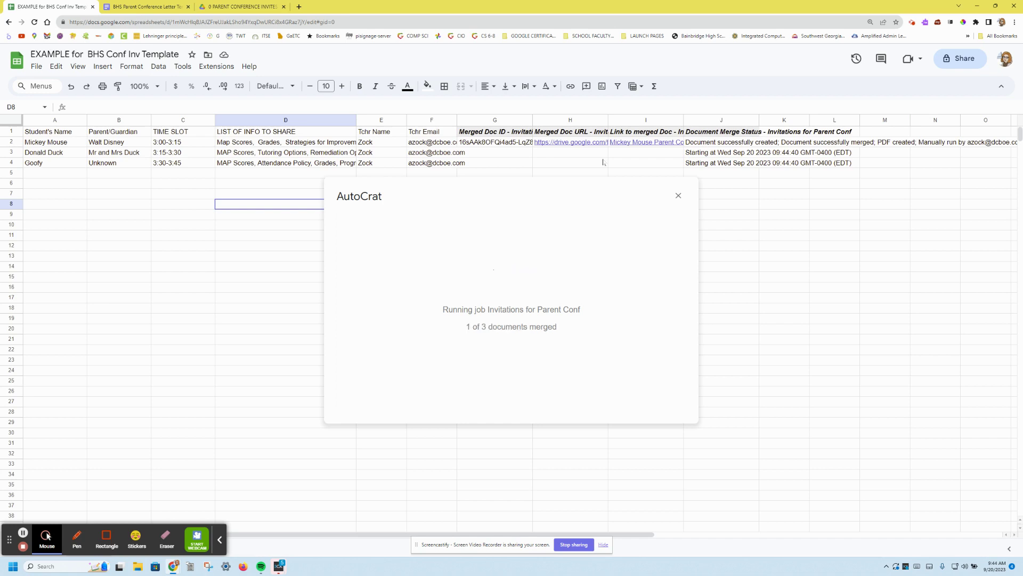
{"action": "mouse_move", "coordinate": [646, 141]}
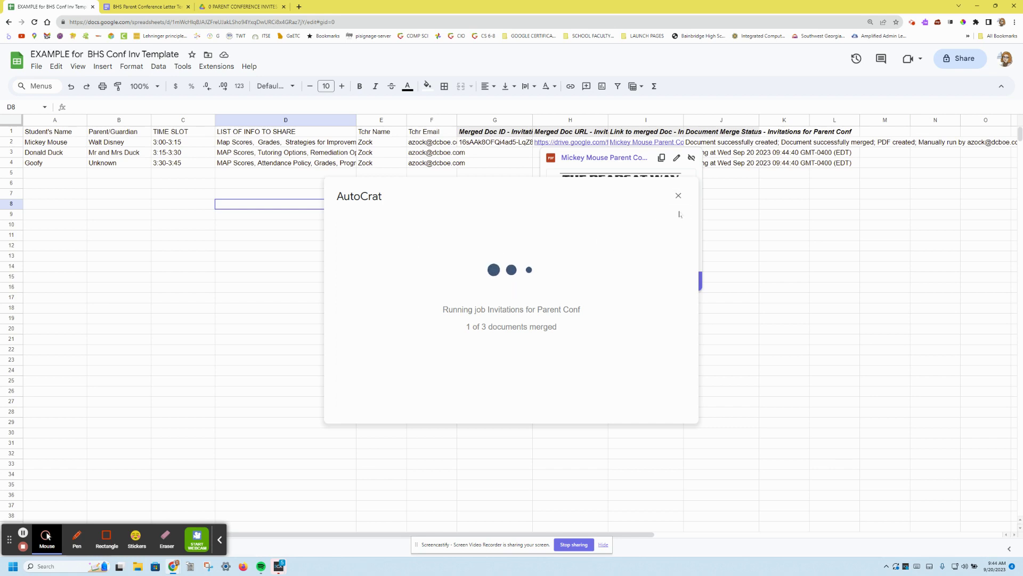
{"action": "left_click", "coordinate": [677, 197]}
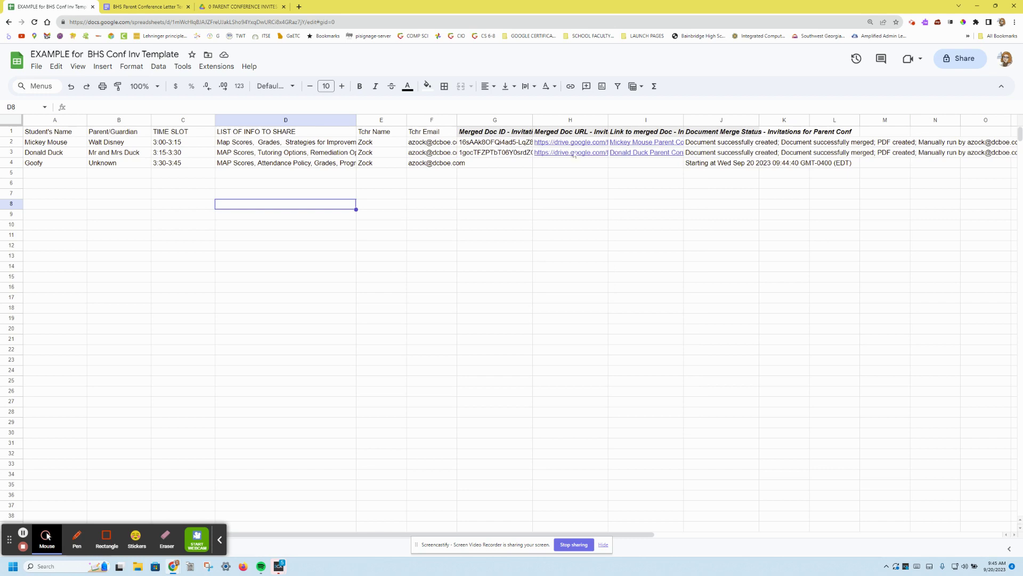
{"action": "mouse_move", "coordinate": [571, 152]}
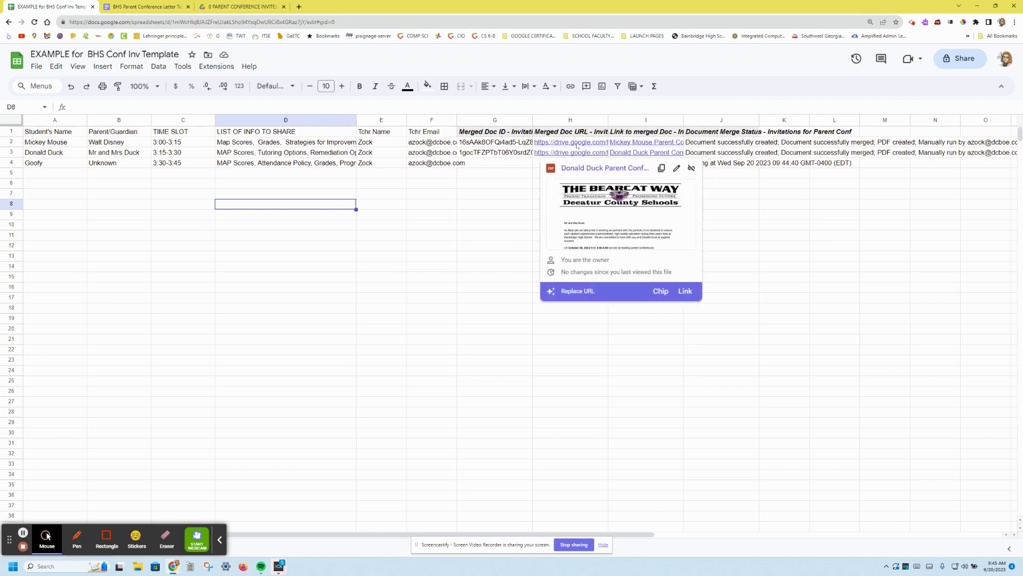
Open Mickey Mouse's PDF from H2 and highlight the 3:00–3:15 slot, student name and info list
{"action": "left_click", "coordinate": [576, 144]}
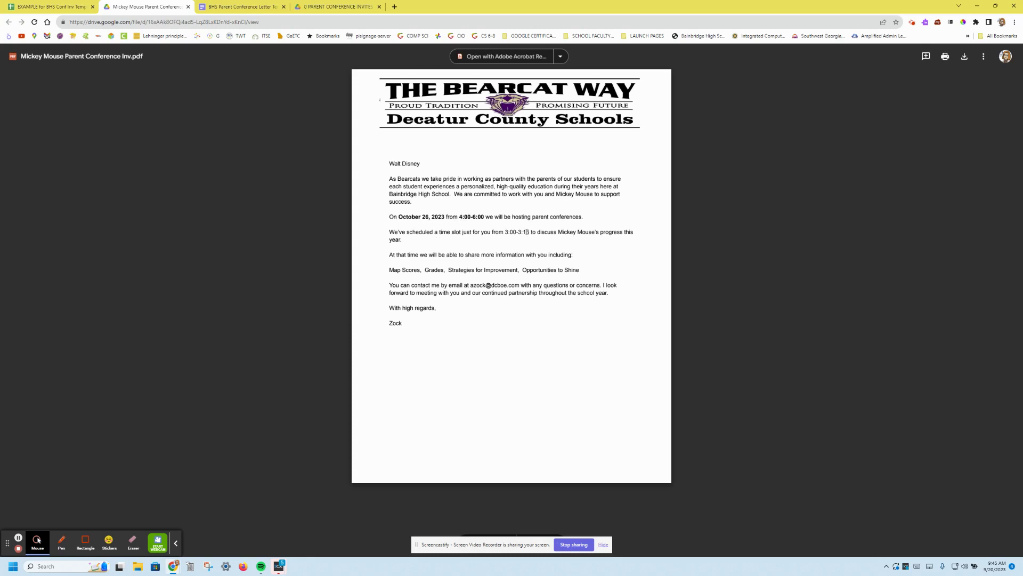
{"action": "double_click", "coordinate": [516, 232]}
{"action": "left_click_drag", "start_coordinate": [600, 232], "coordinate": [538, 232]}
{"action": "left_click_drag", "start_coordinate": [580, 269], "coordinate": [389, 269]}
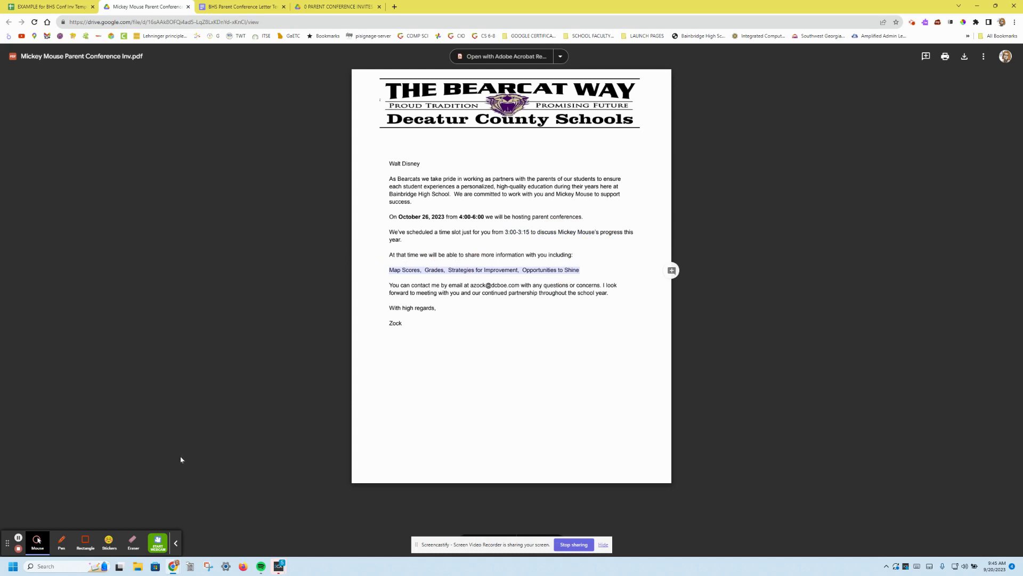
Follow the letter's contact email link, then return to the PDF and the spreadsheet
{"action": "left_click", "coordinate": [511, 284]}
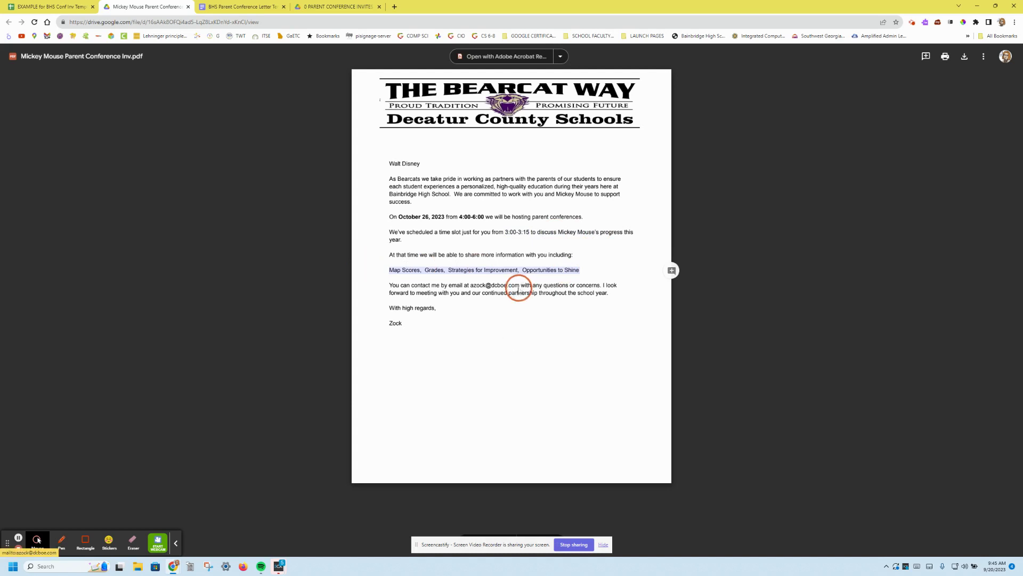
{"action": "left_click", "coordinate": [149, 7]}
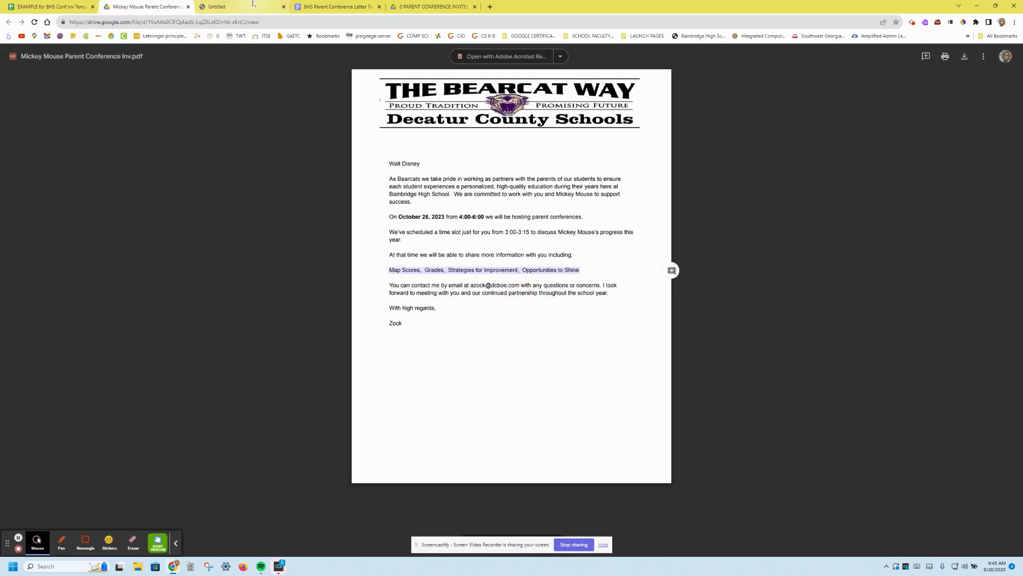
{"action": "left_click", "coordinate": [48, 6]}
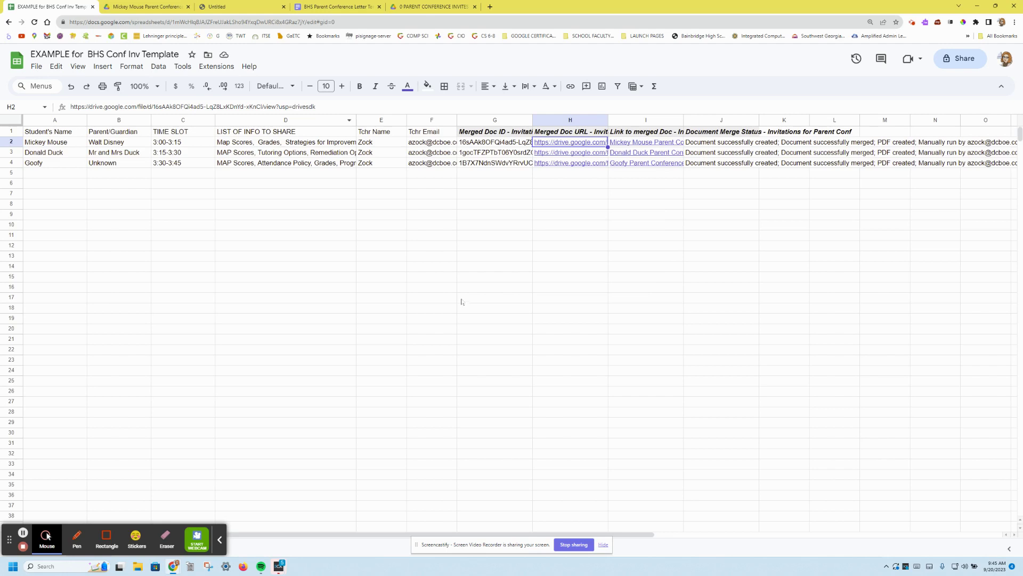